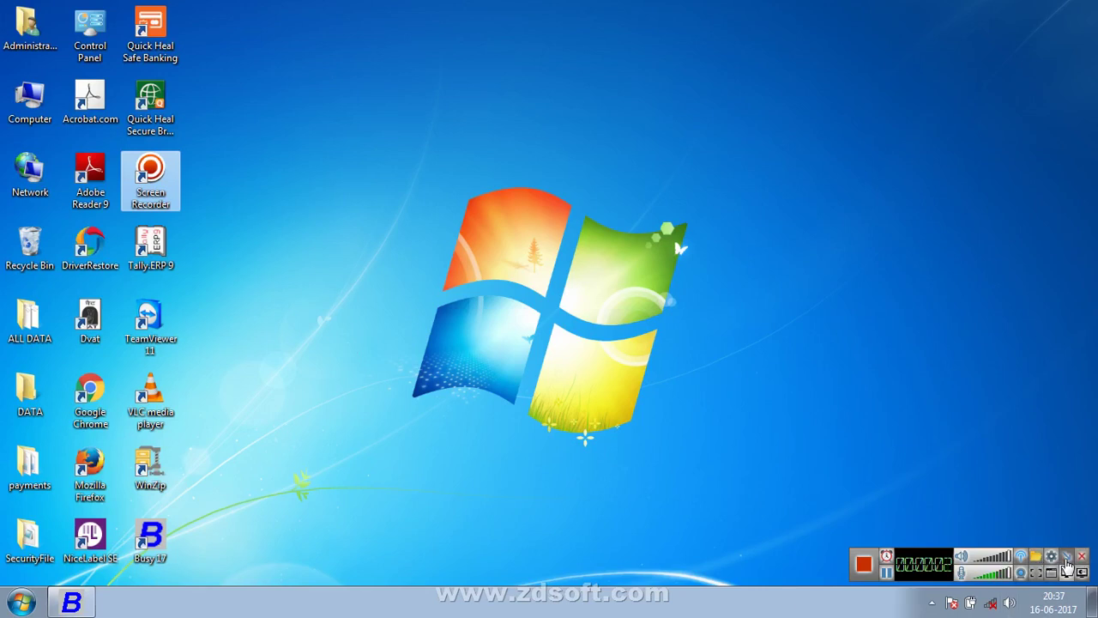
- Refresh the desktop and bring the Busy 17 window back up
right_click(721, 178)
left_click(749, 225)
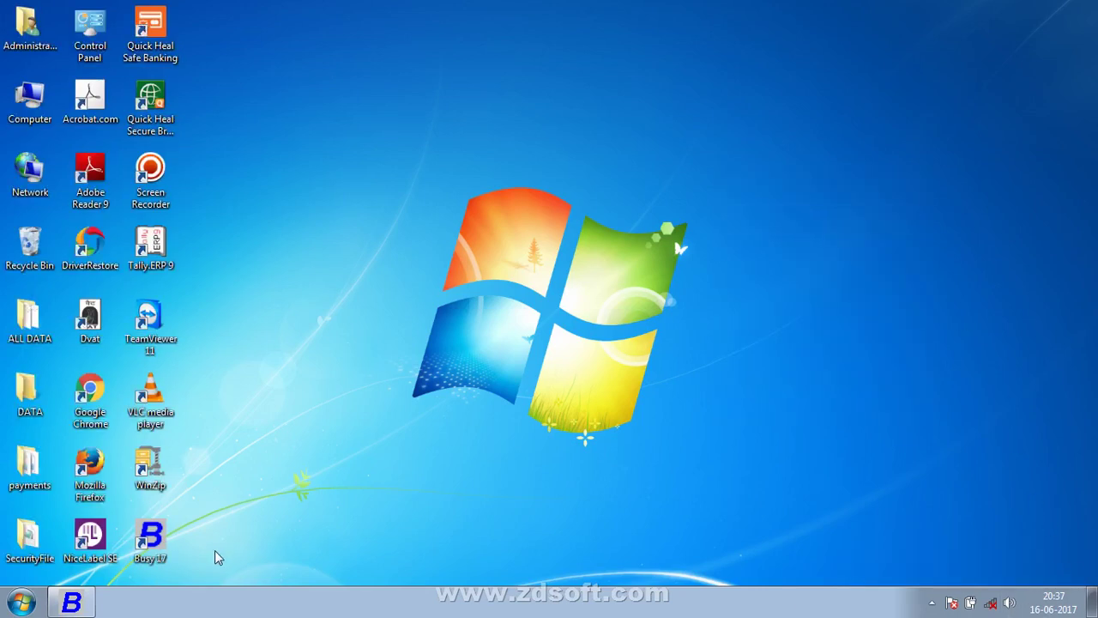
left_click(74, 602)
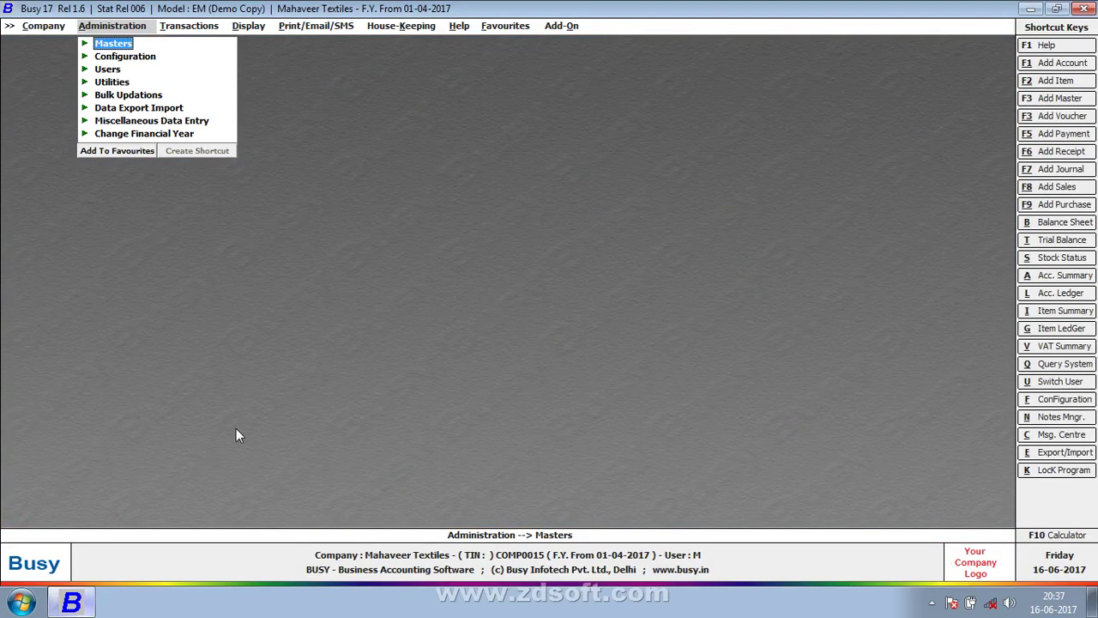
- Navigate with the keyboard to Administration > Masters > Account > Add
key("Escape")
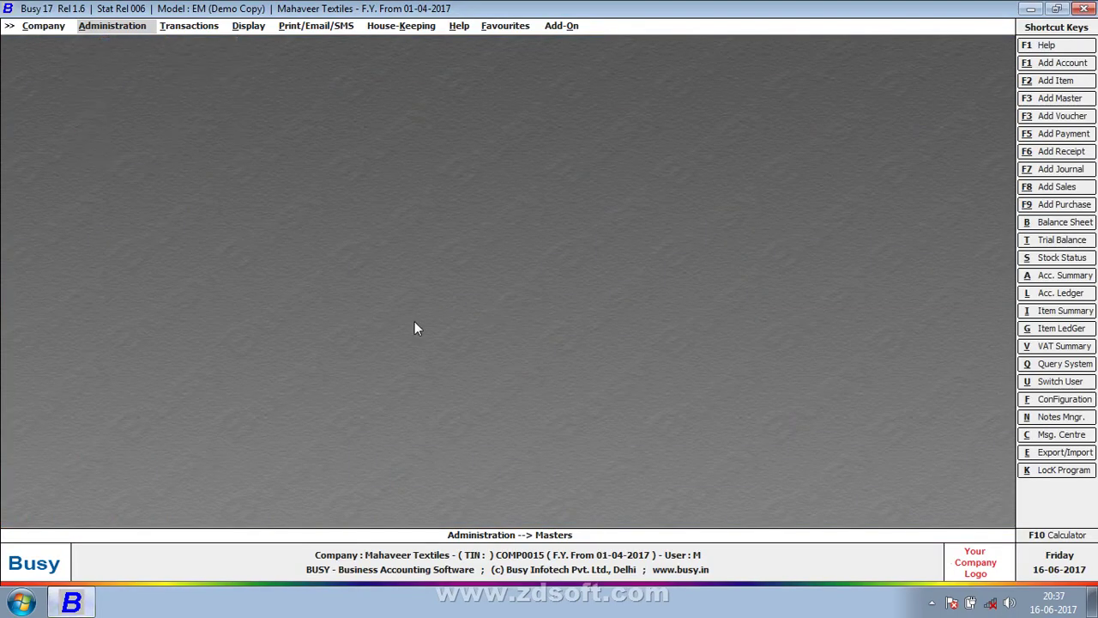
key("Return")
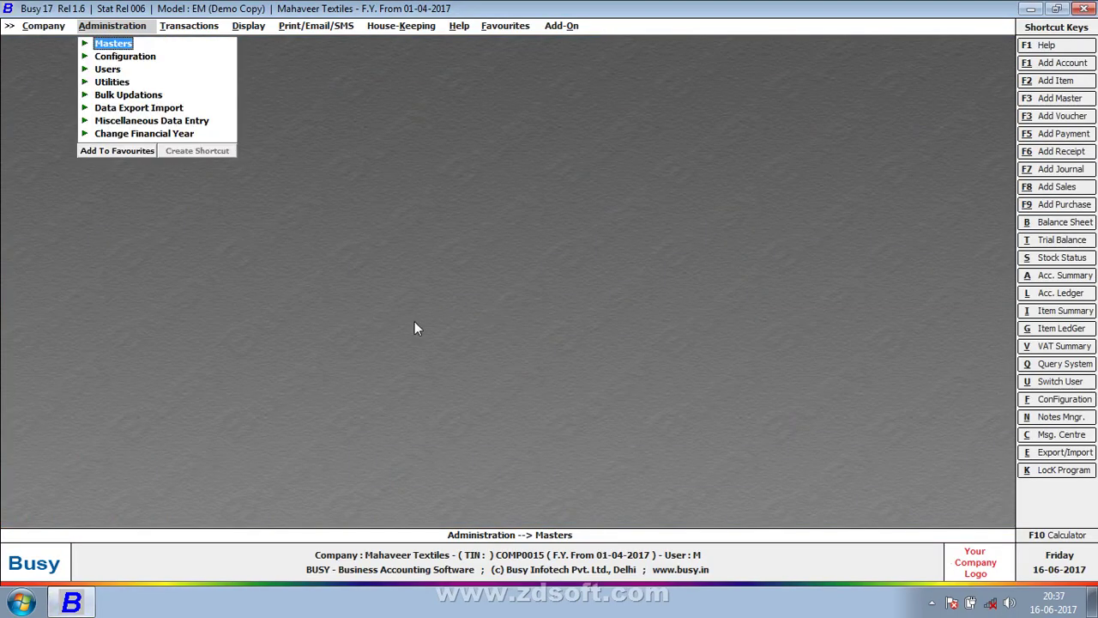
key("Return")
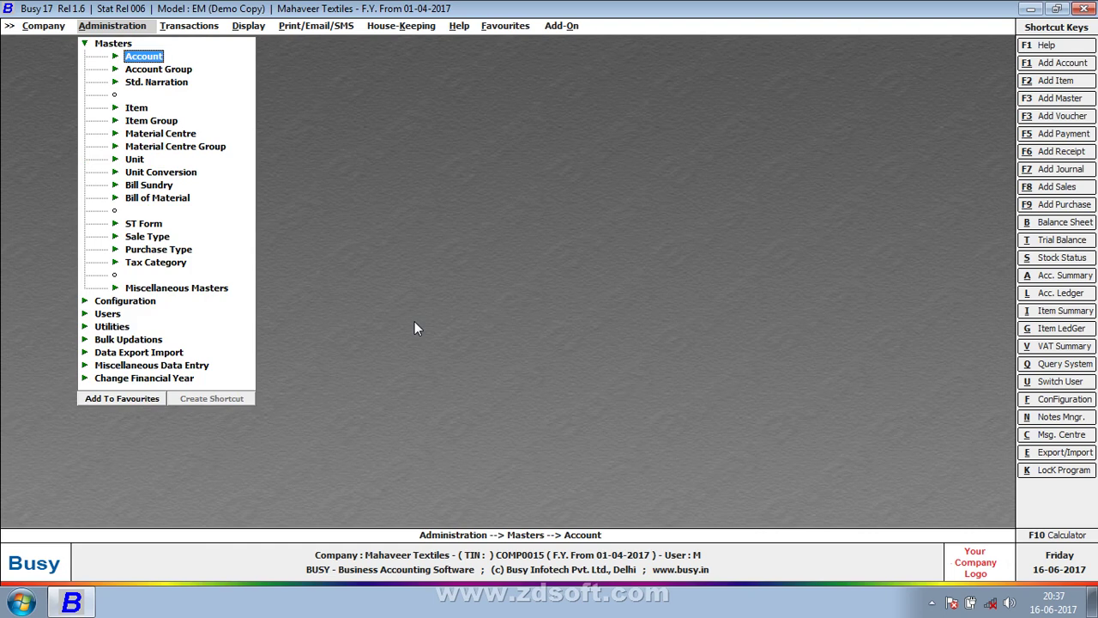
key("Escape")
key("Escape")
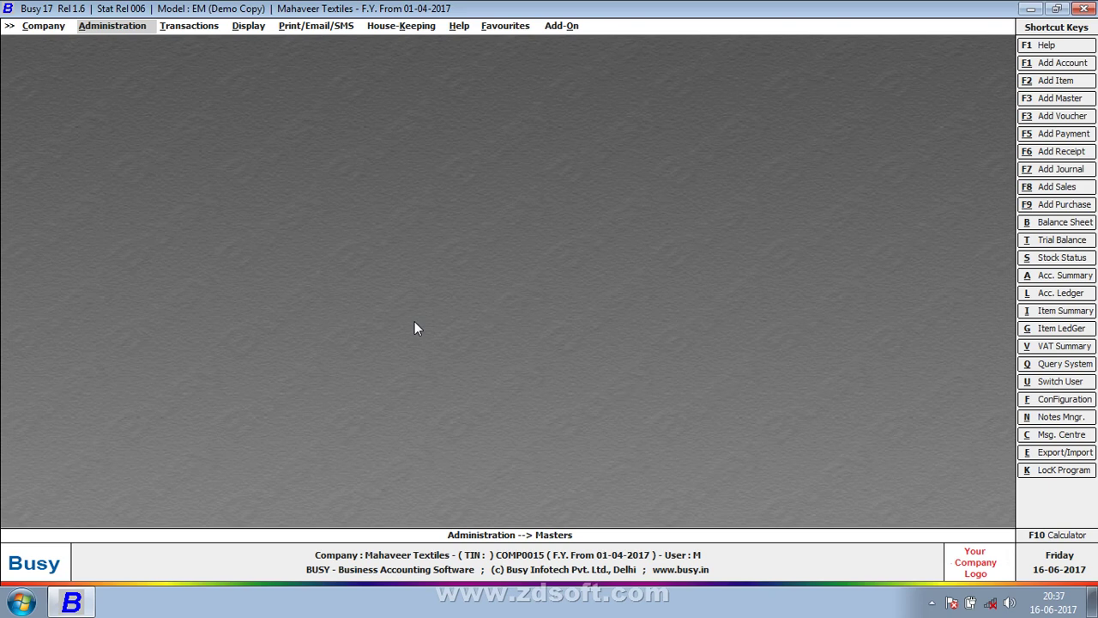
key("Return")
key("Return")
key("Return")
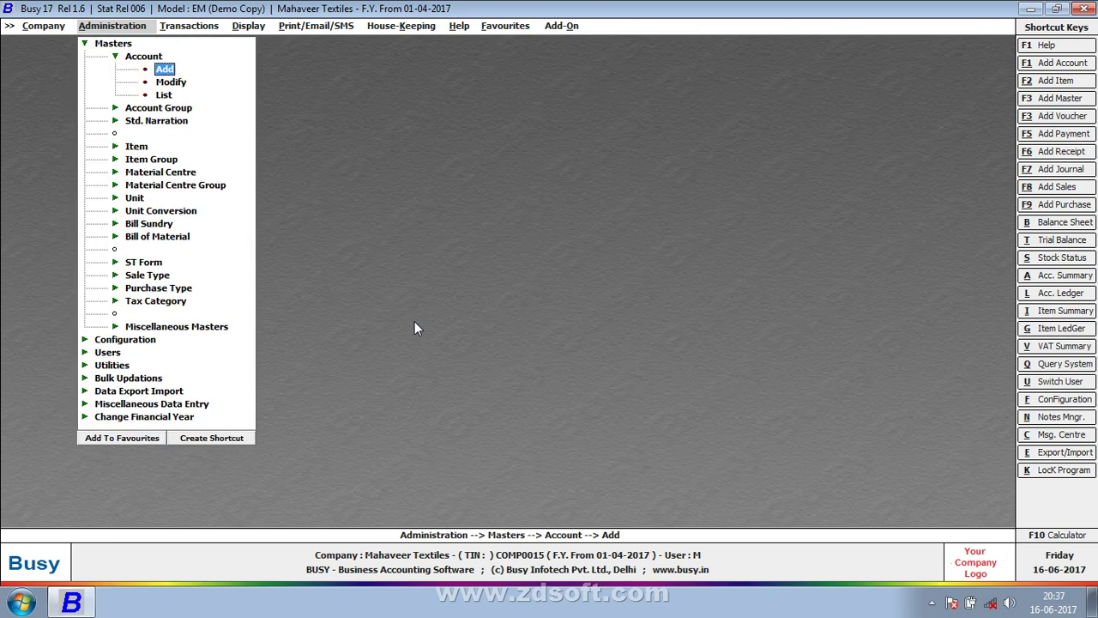
key("Return")
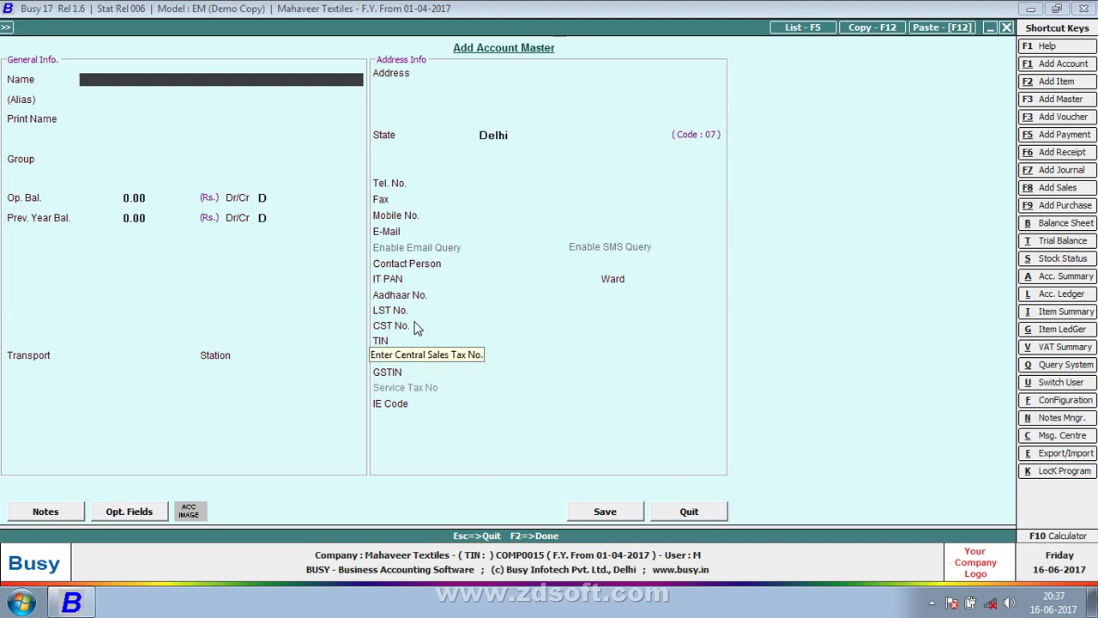
key("Escape")
key("Escape")
key("Escape")
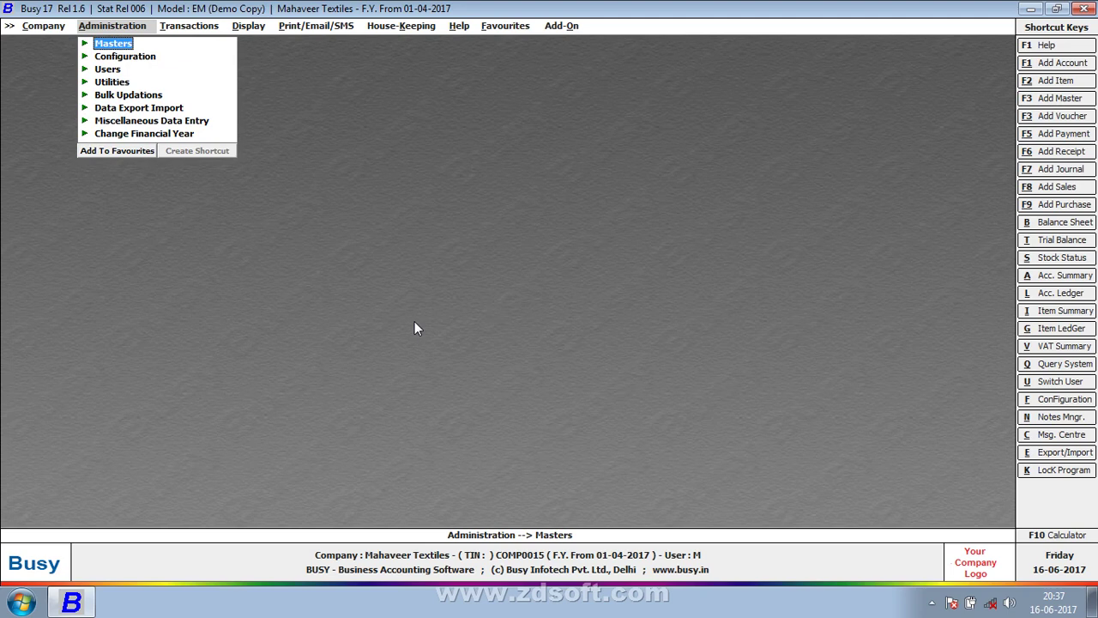
key("Return")
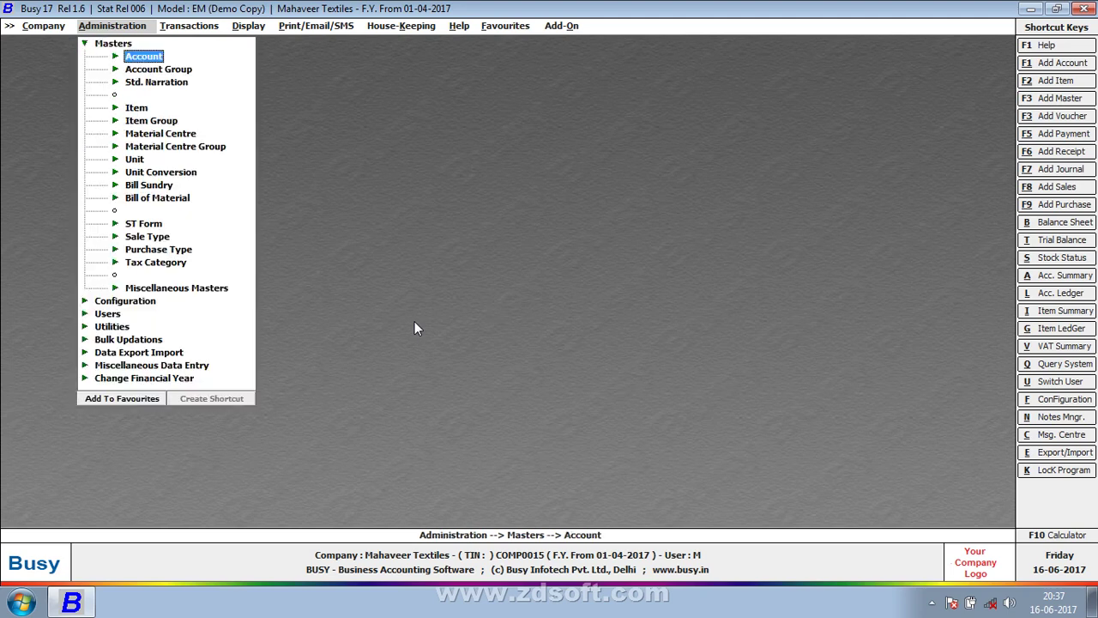
key("Return")
key("Return")
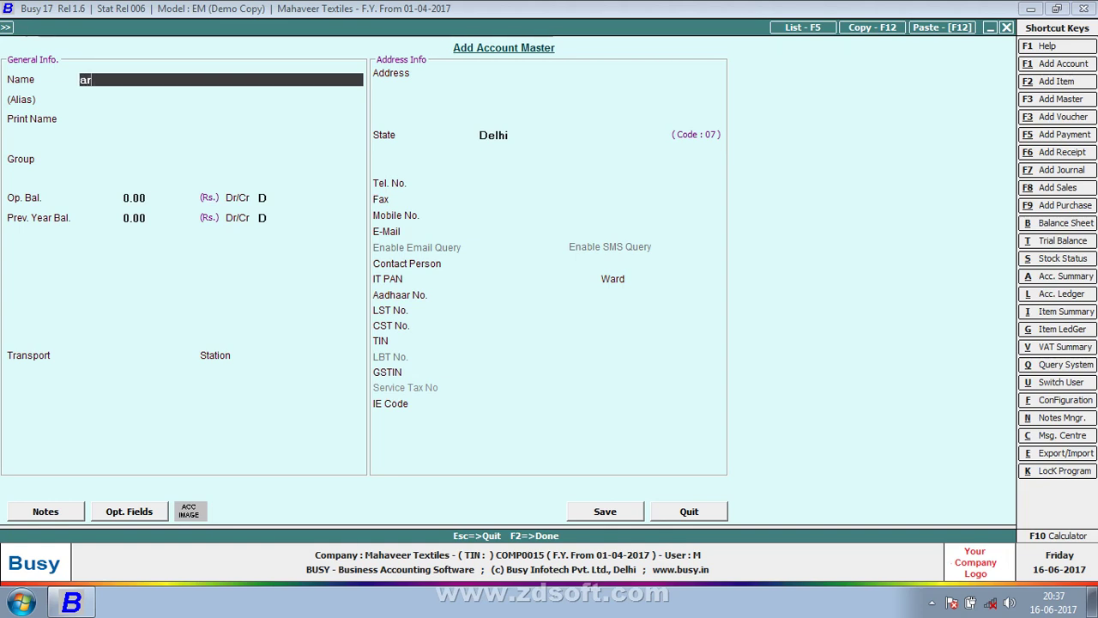
- Create account 'AR SALES CORPORATION.' in Sundry Creditors with bill-by-bill off, then request saving
type("AR SALES")
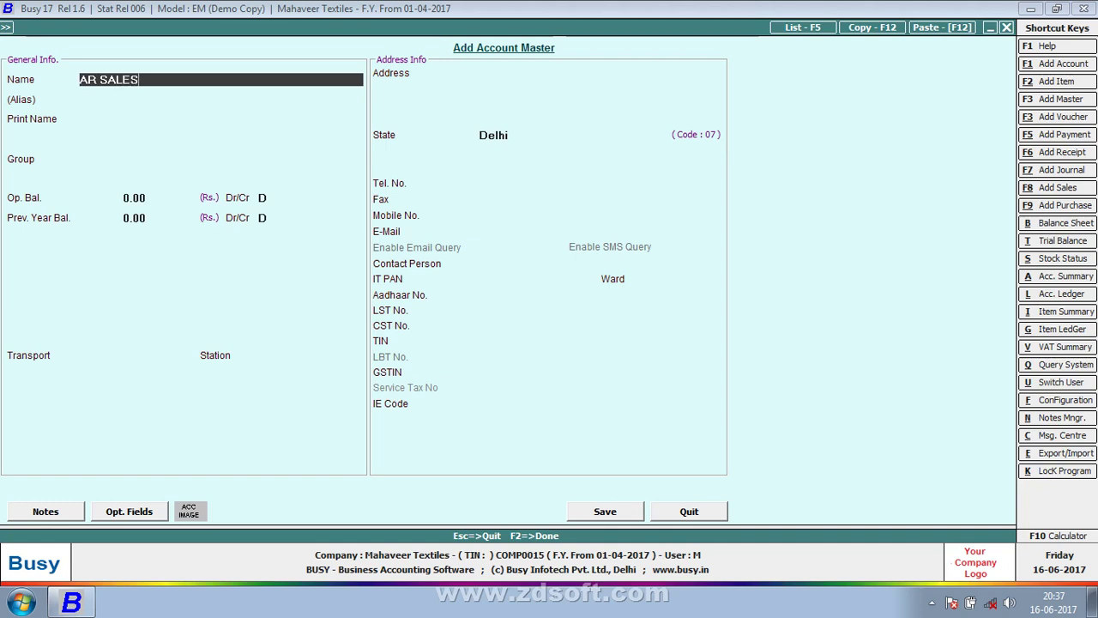
type(" CORPOR")
type("ATION")
key("Return")
key("Return")
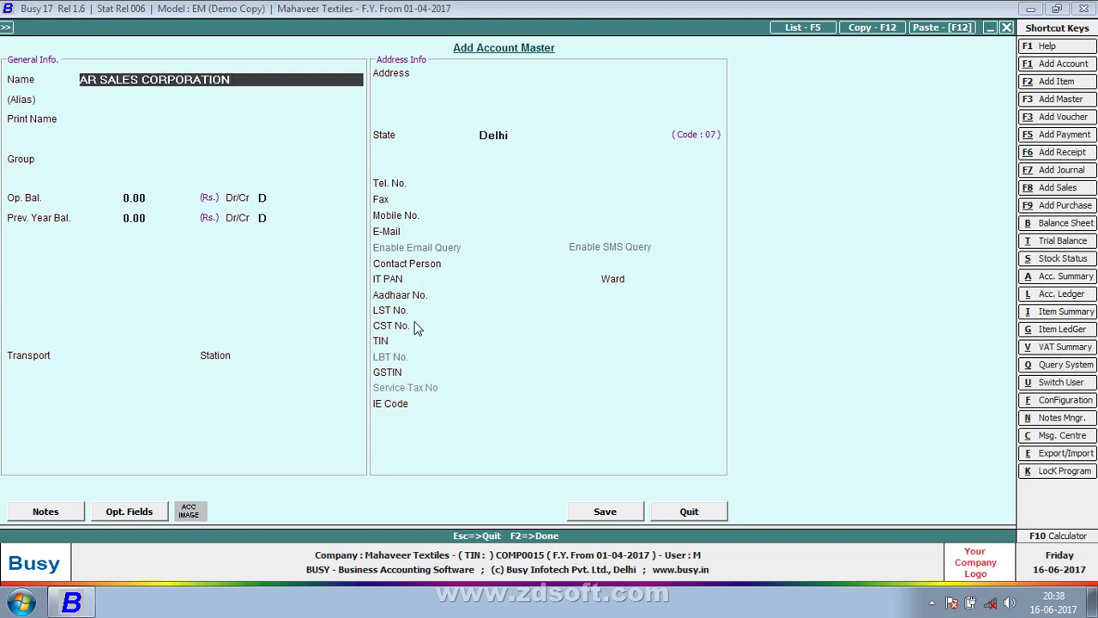
type(".")
key("Return")
key("Return")
key("Return")
type("SU")
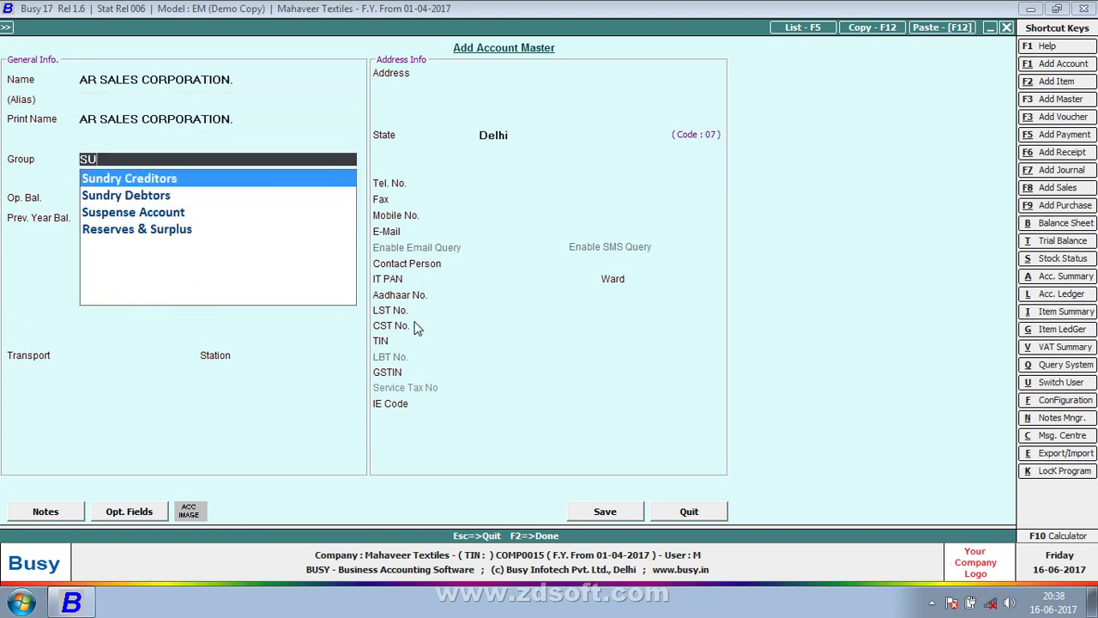
key("Return")
key("Return")
key("Return")
key("Return")
key("n")
key("F2")
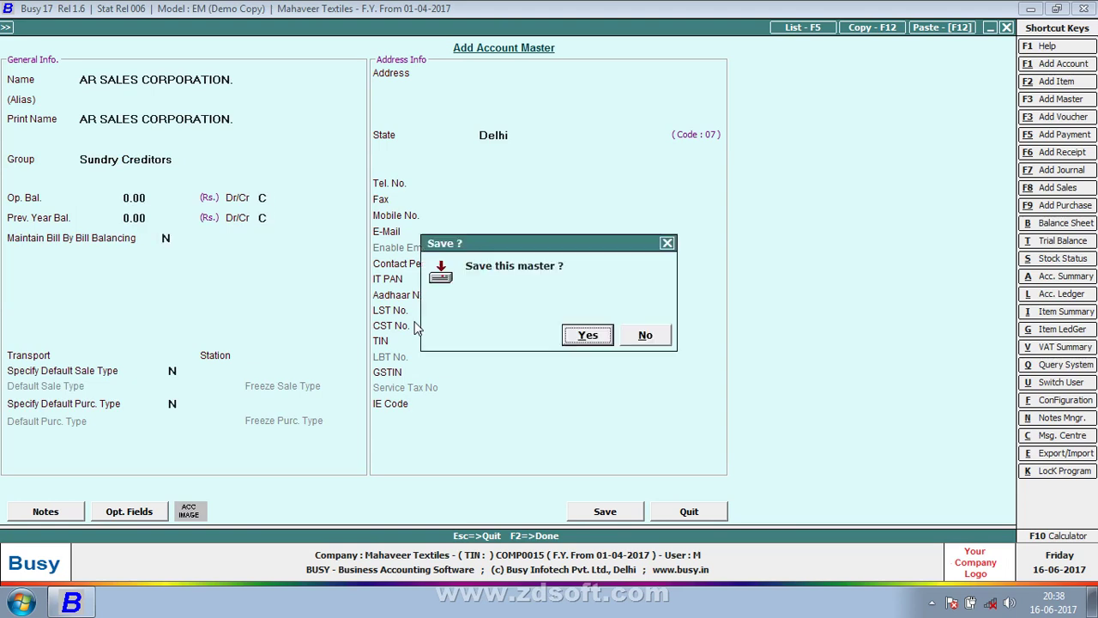
key("Return")
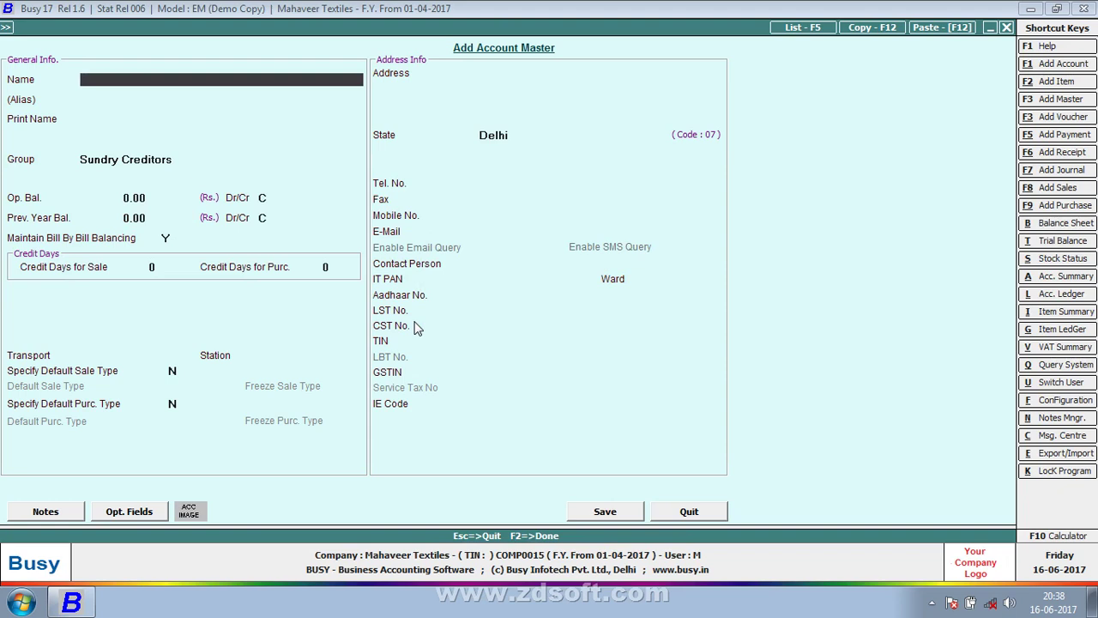
- Name the new account ROHIT ENTERPRISES and set its group to Sundry Debtors
type("ROHIT E")
type("NTERPRISES")
key("Return")
key("Return")
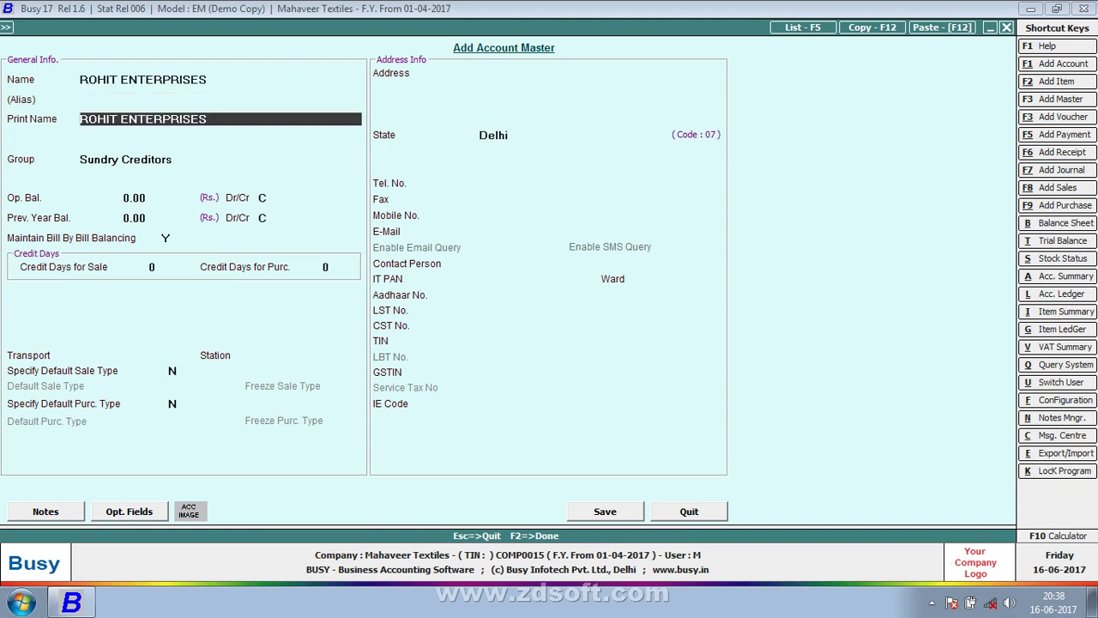
key("Return")
key("Return")
key("Up")
key("BackSpace")
type("SUN")
key("Down")
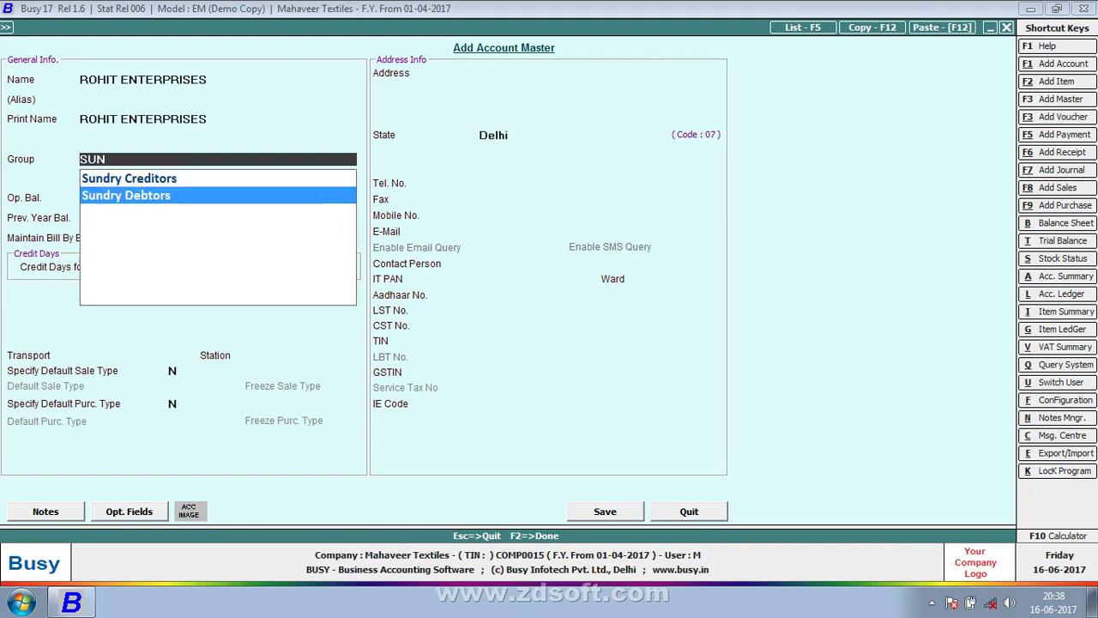
key("Return")
key("Return")
key("Return")
key("Return")
key("Return")
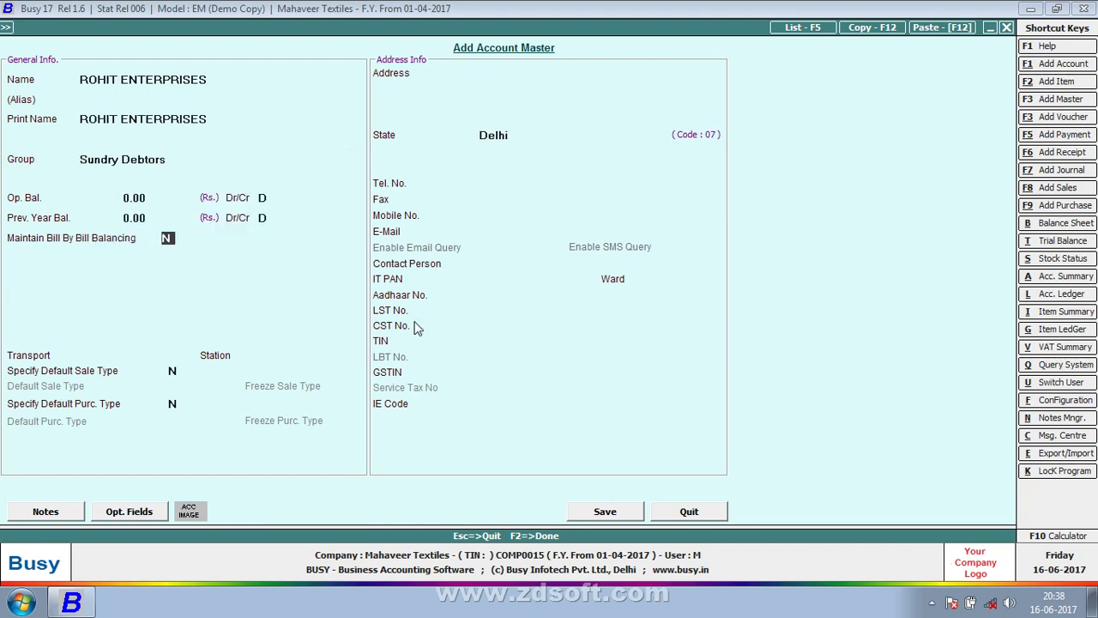
- Set the account's transport to ANMOL and station to KANPUR
key("Return")
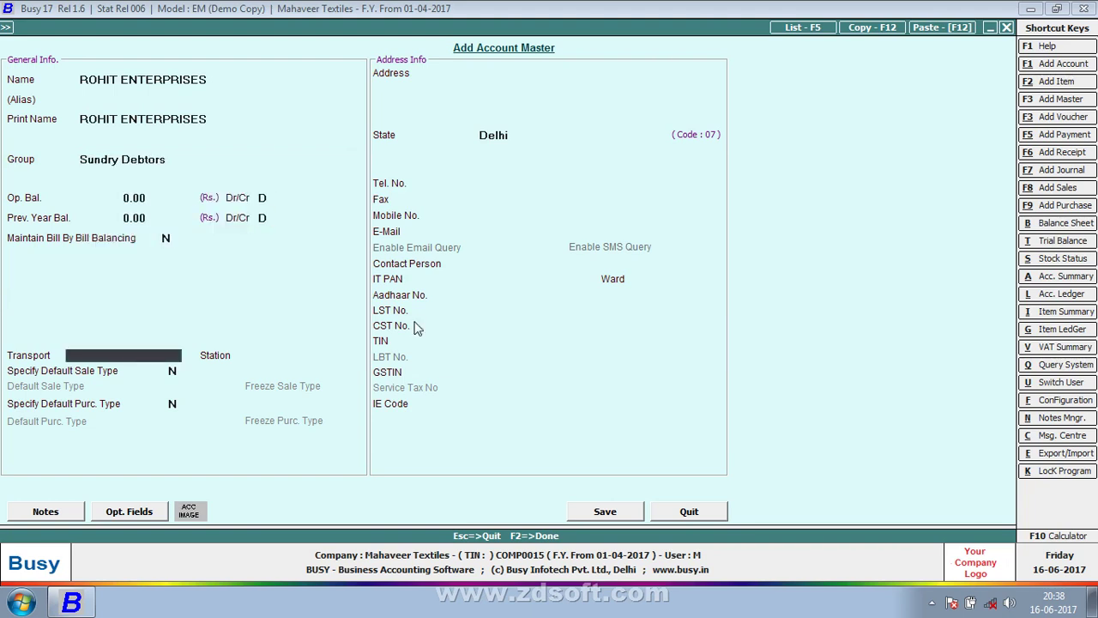
type("ANM")
type("OL")
key("Return")
type("K")
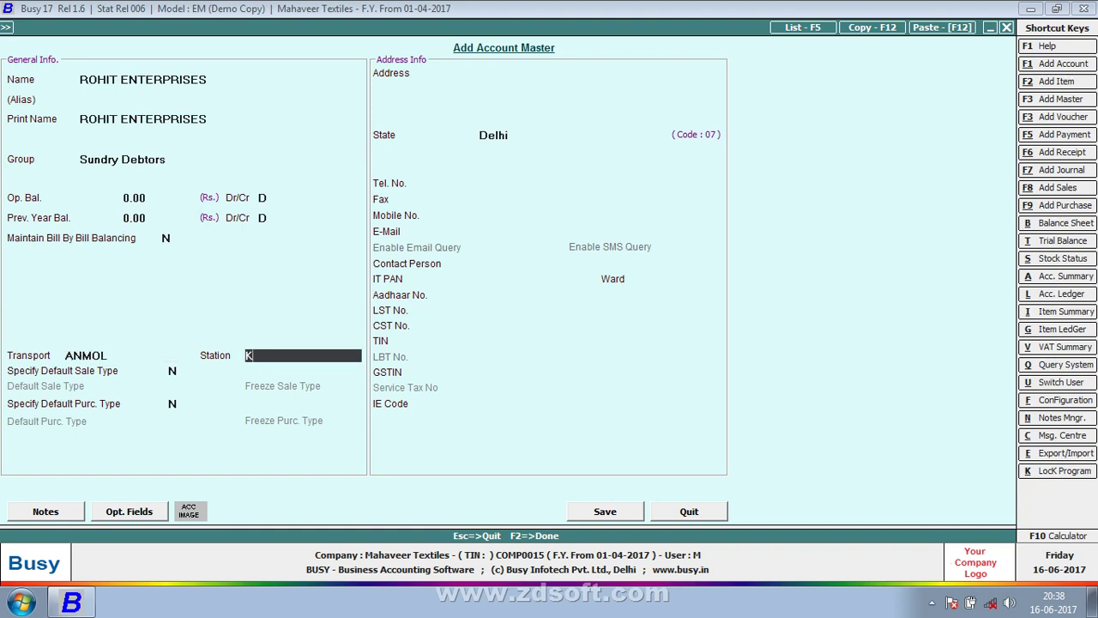
type("ANPUR")
key("Return")
key("Return")
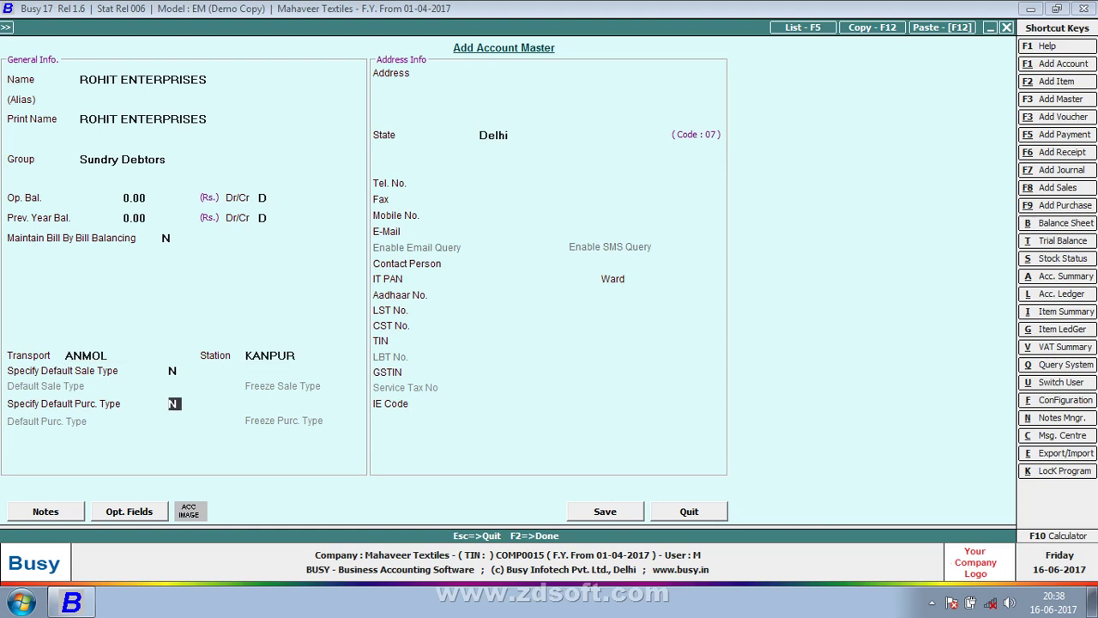
key("Return")
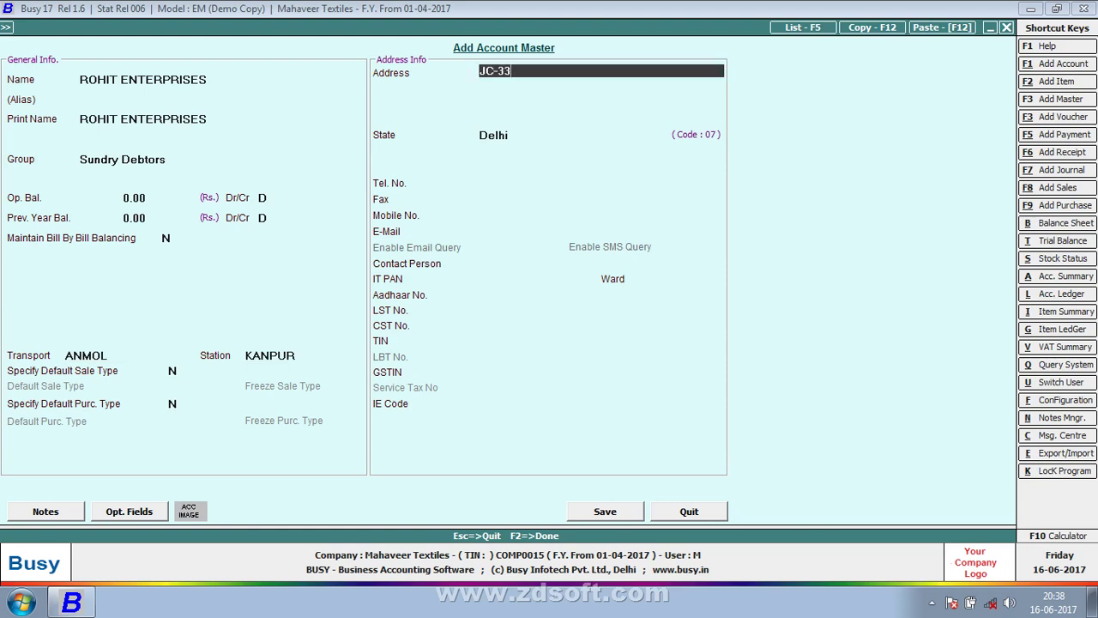
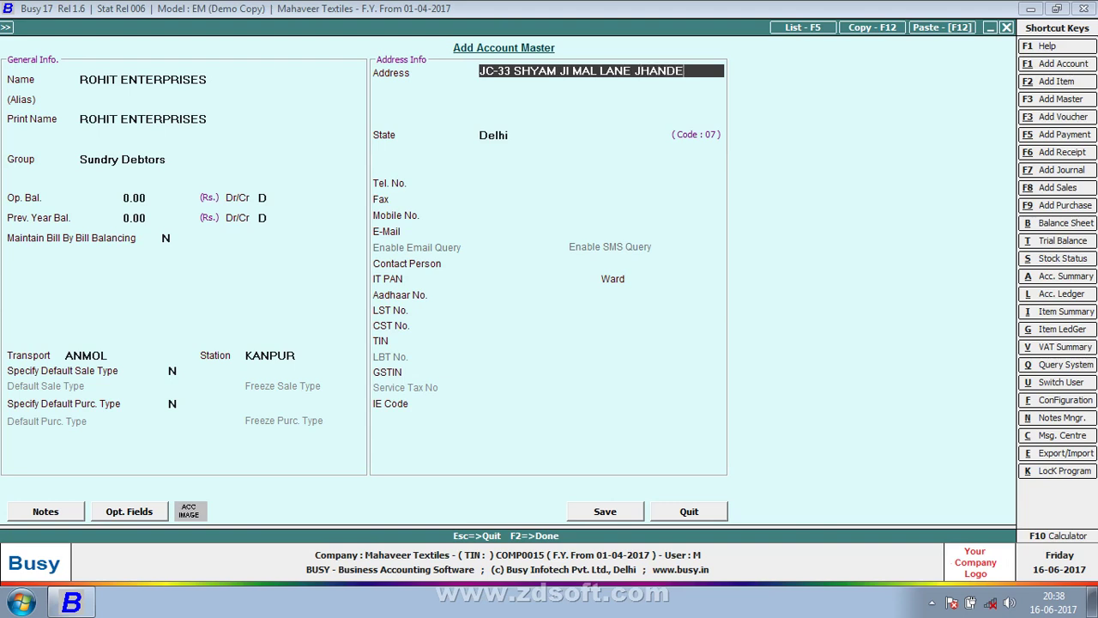
key("Return")
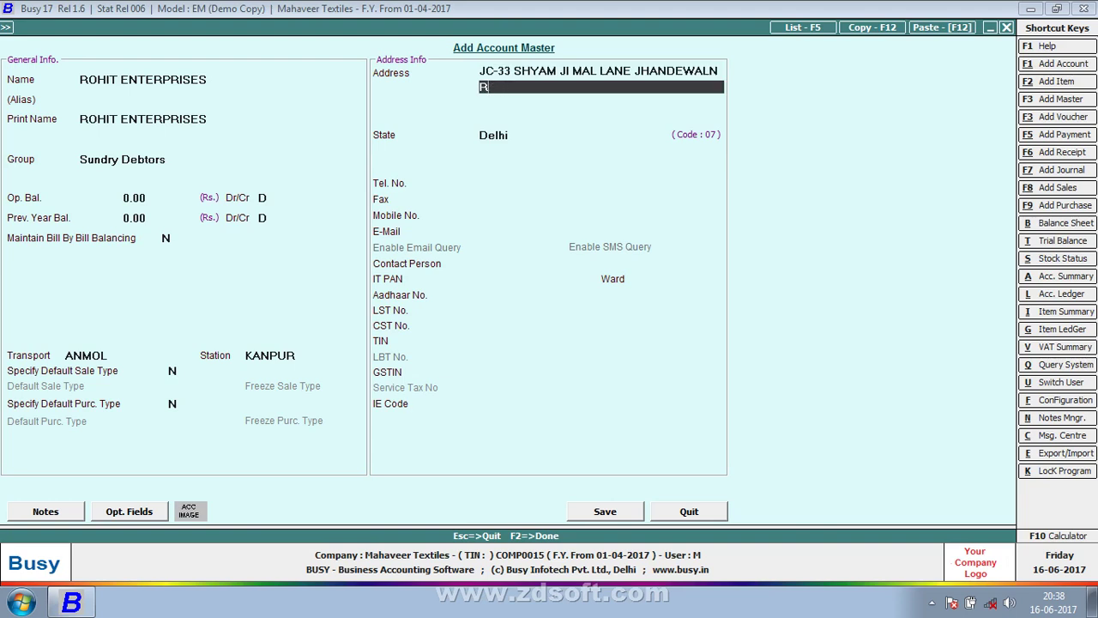
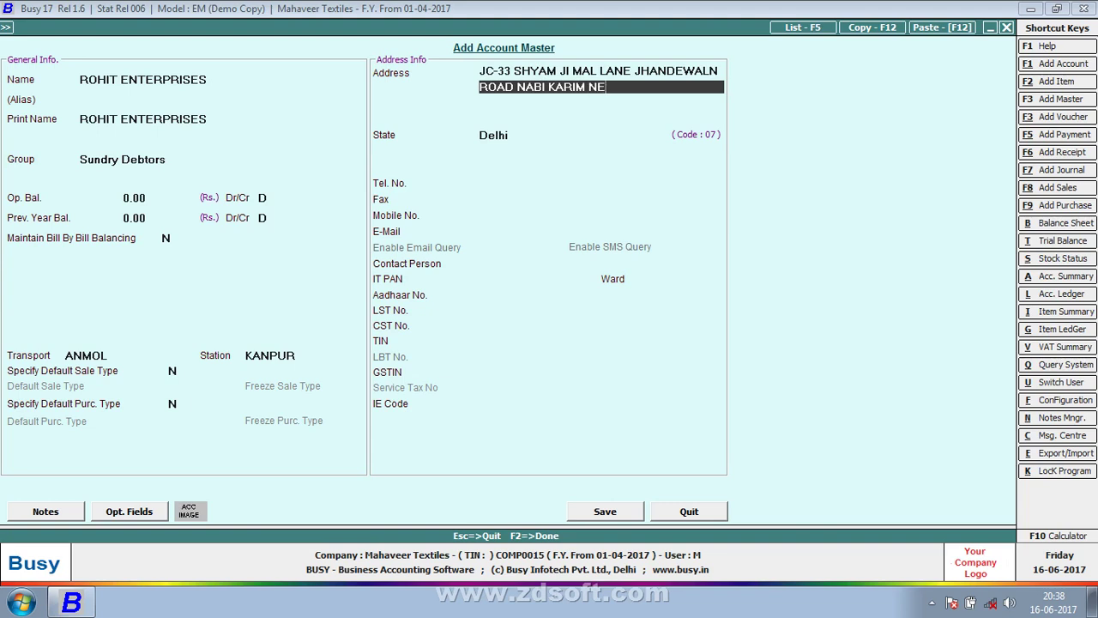
key("Return")
- Enter the account's telephone number and save the account
key("Return")
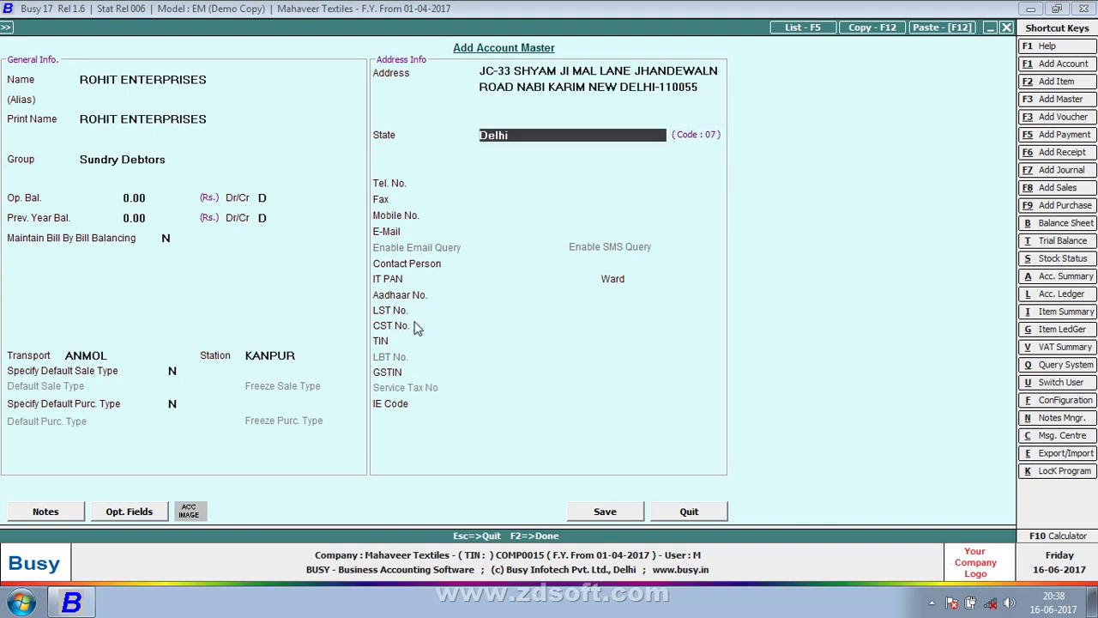
key("Return")
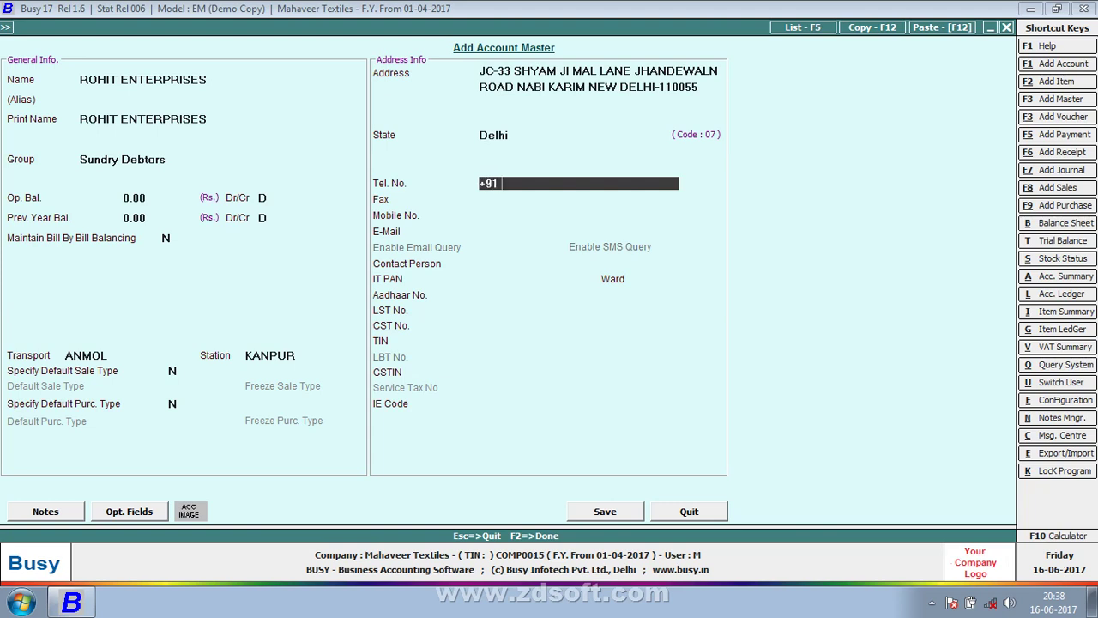
key("Return")
key("Return")
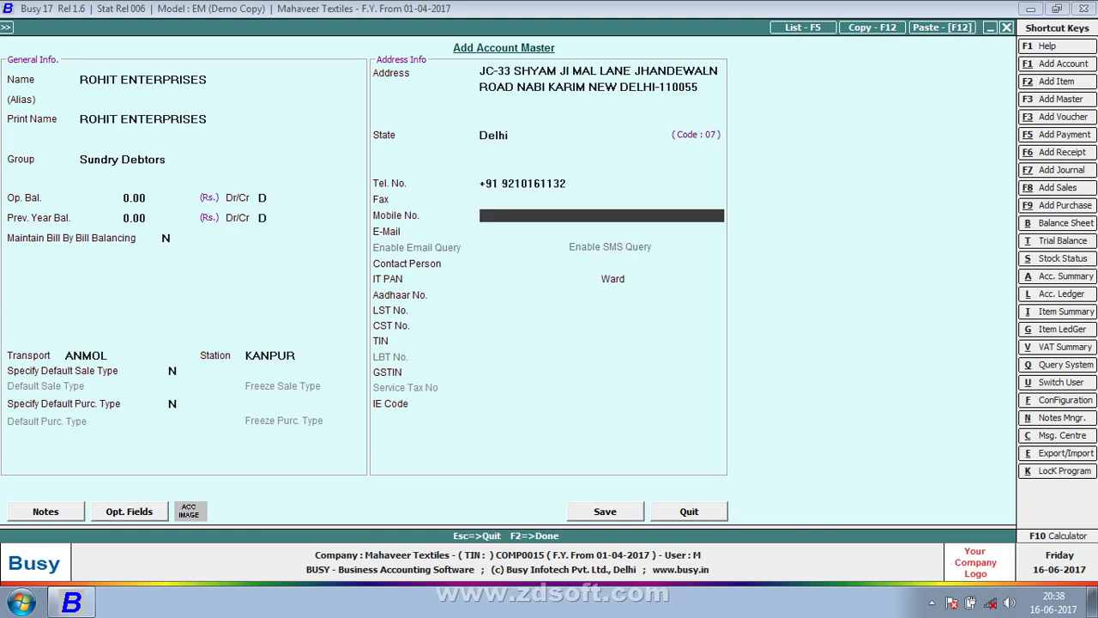
key("Return")
key("Return")
key("Return")
key("Return")
key("Return")
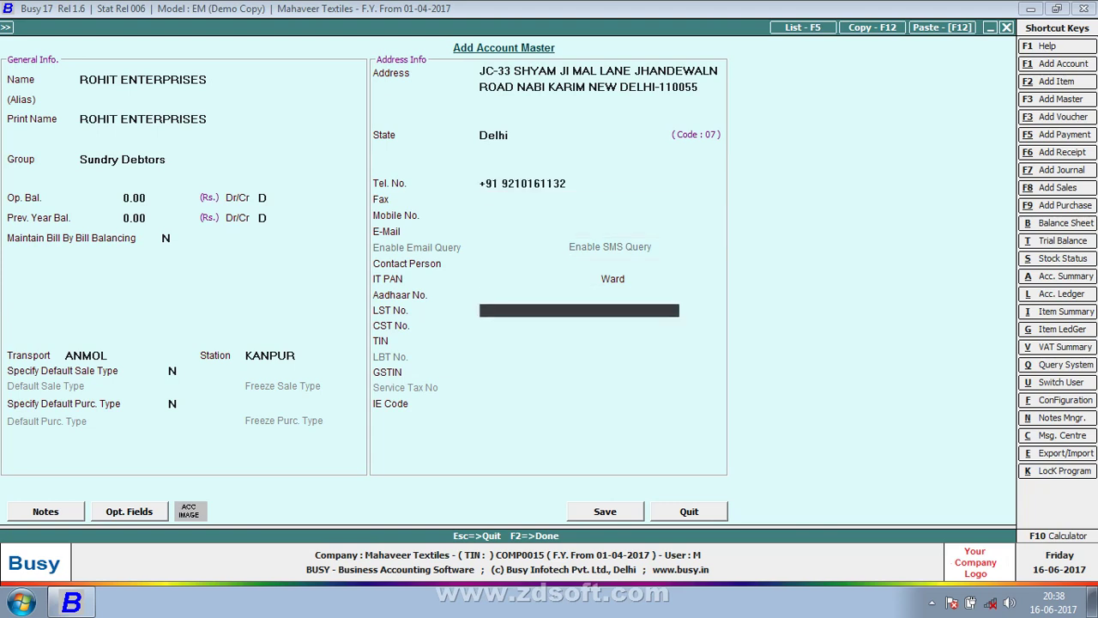
key("Return")
key("Return")
key("Return")
key("Return")
key("Return")
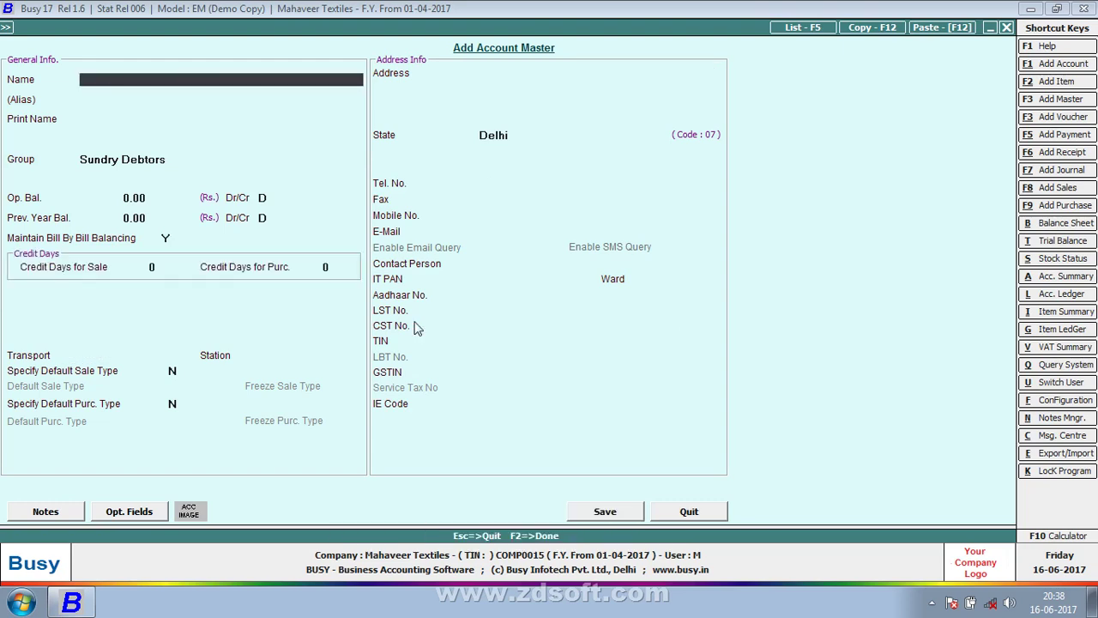
- Close the blank form, view Advertisement & Publicity under Modify, then start Account > List
key("Escape")
key("Down")
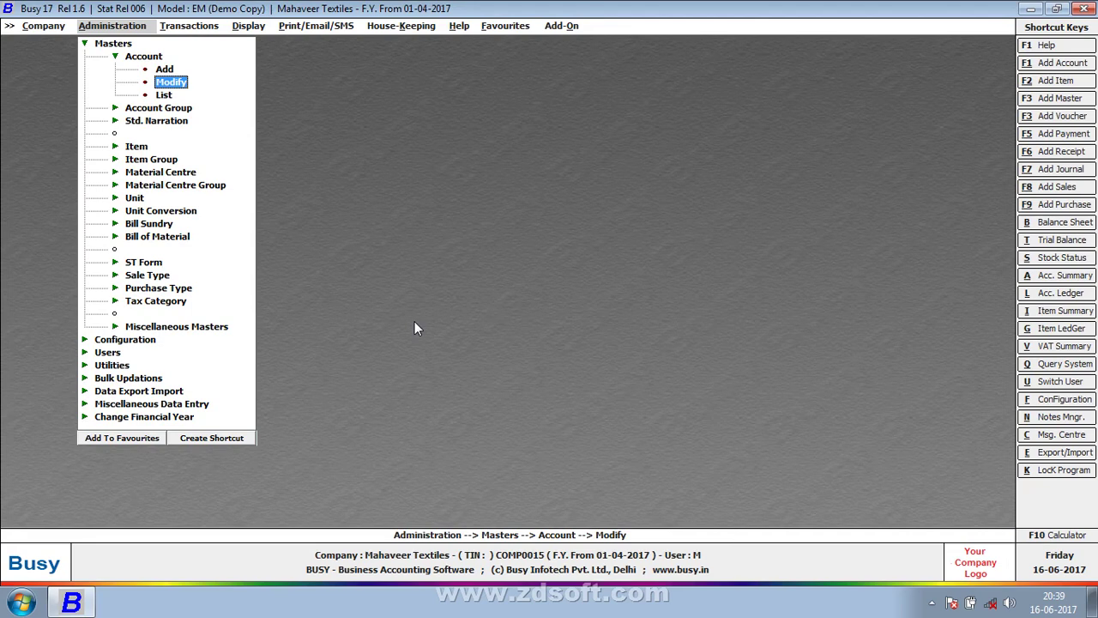
key("Return")
key("Return")
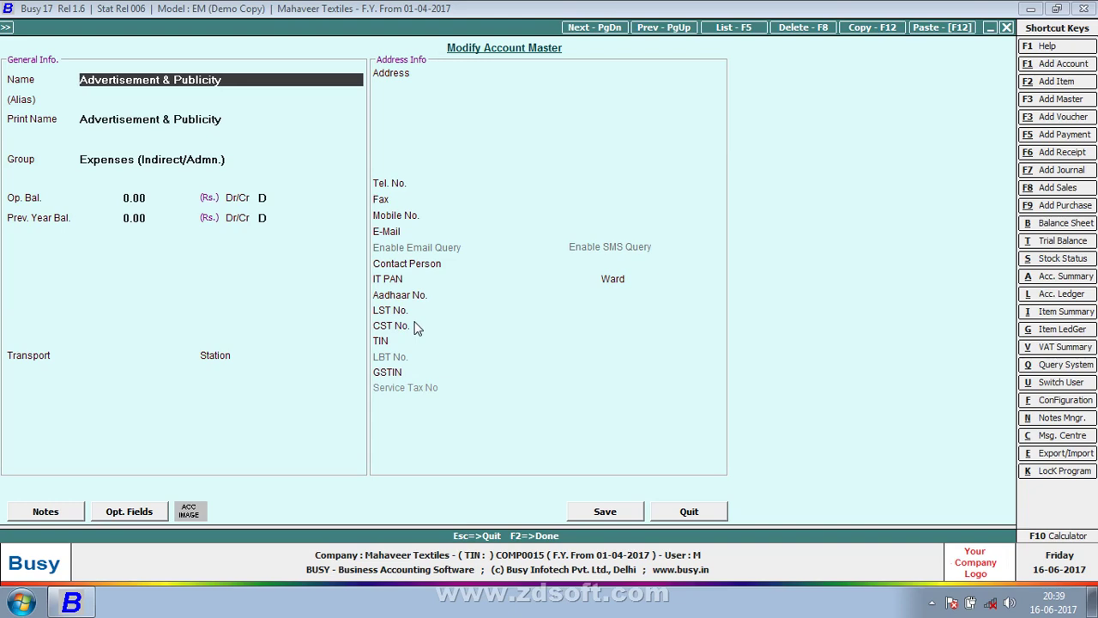
key("Escape")
key("Escape")
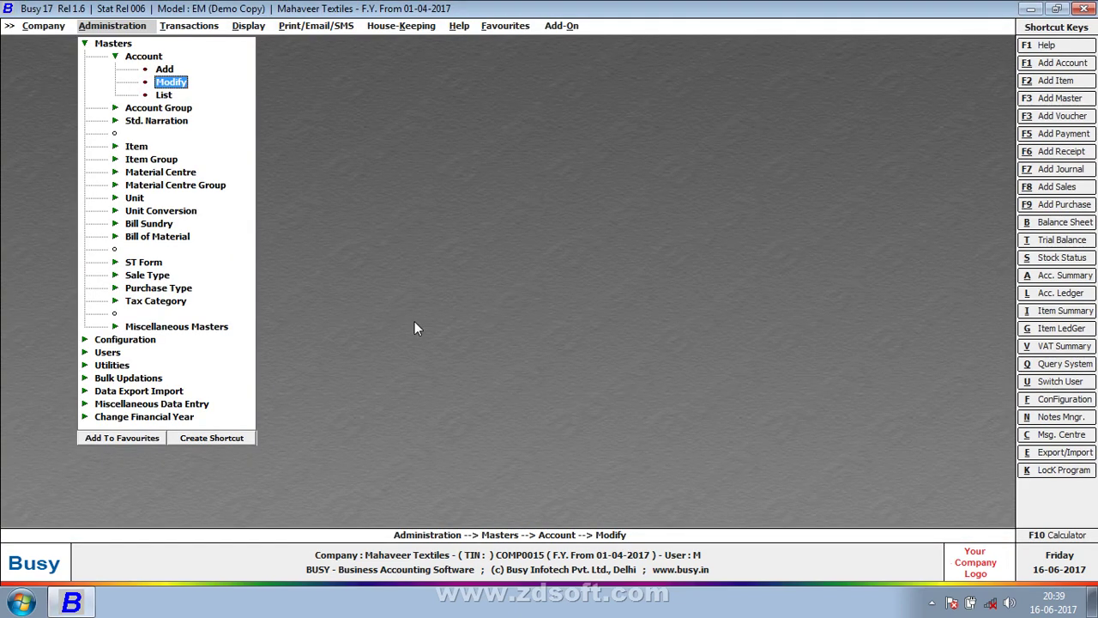
key("Down")
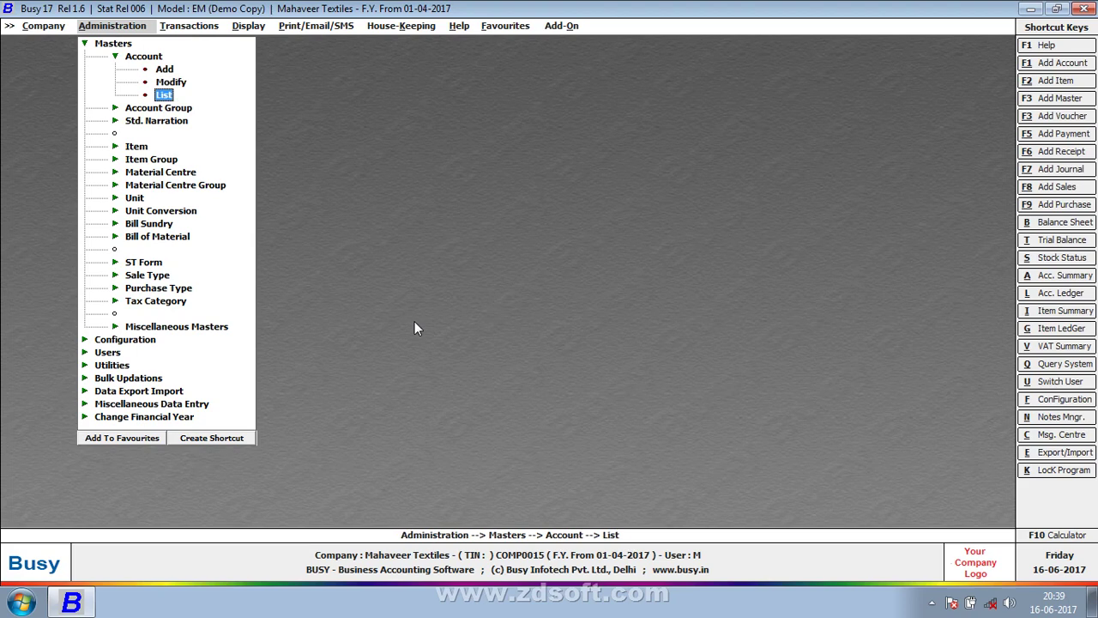
key("Return")
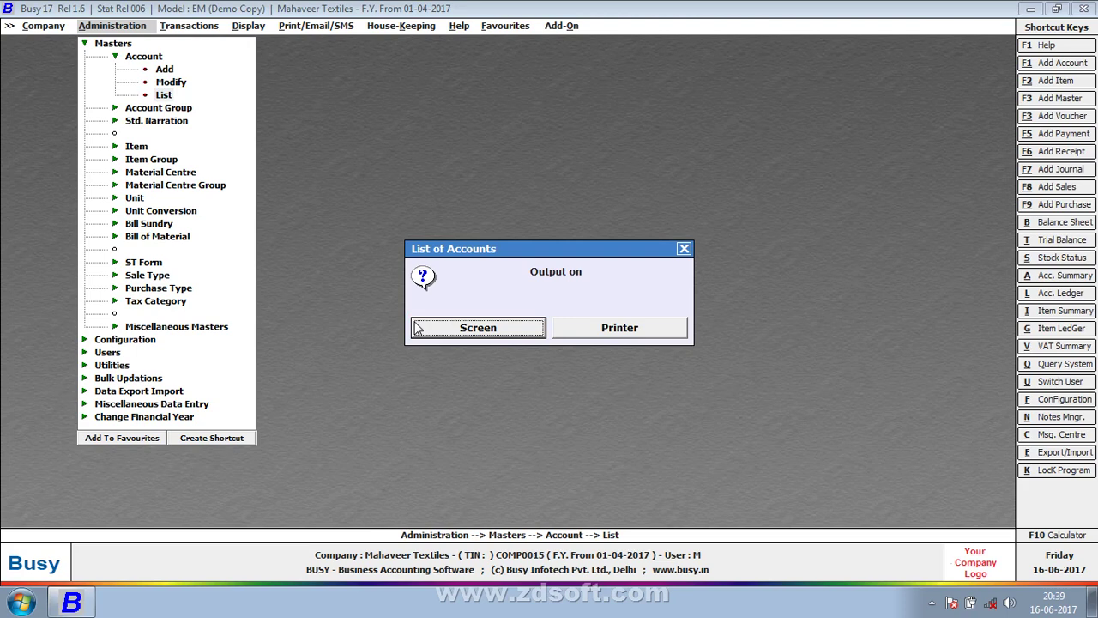
- Show the Standard Format list of all accounts on screen, then close it
key("Right")
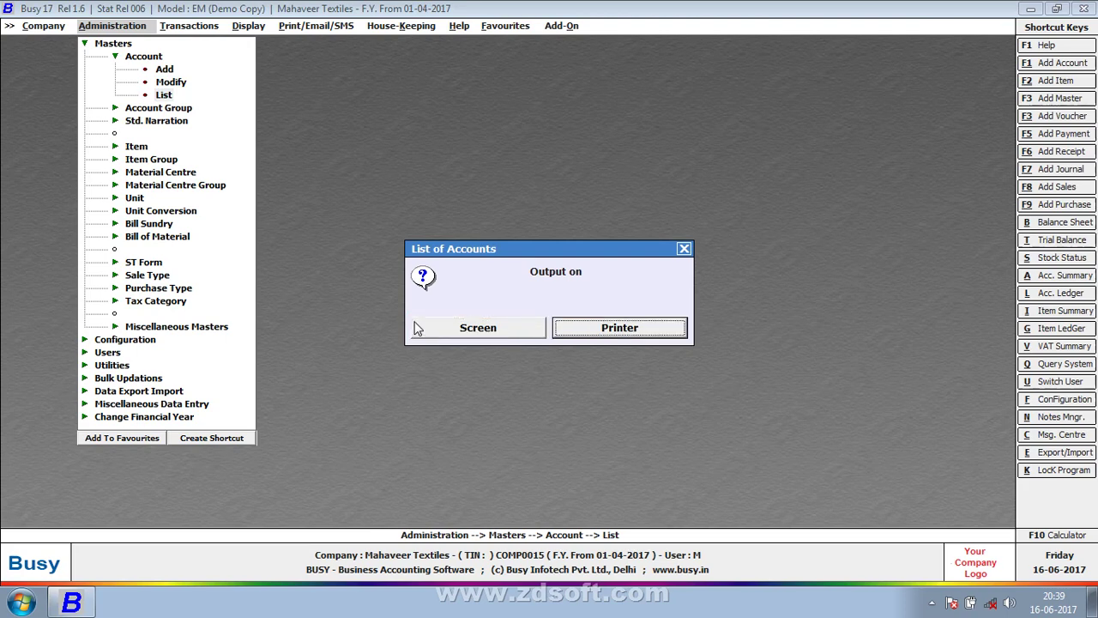
left_click(418, 329)
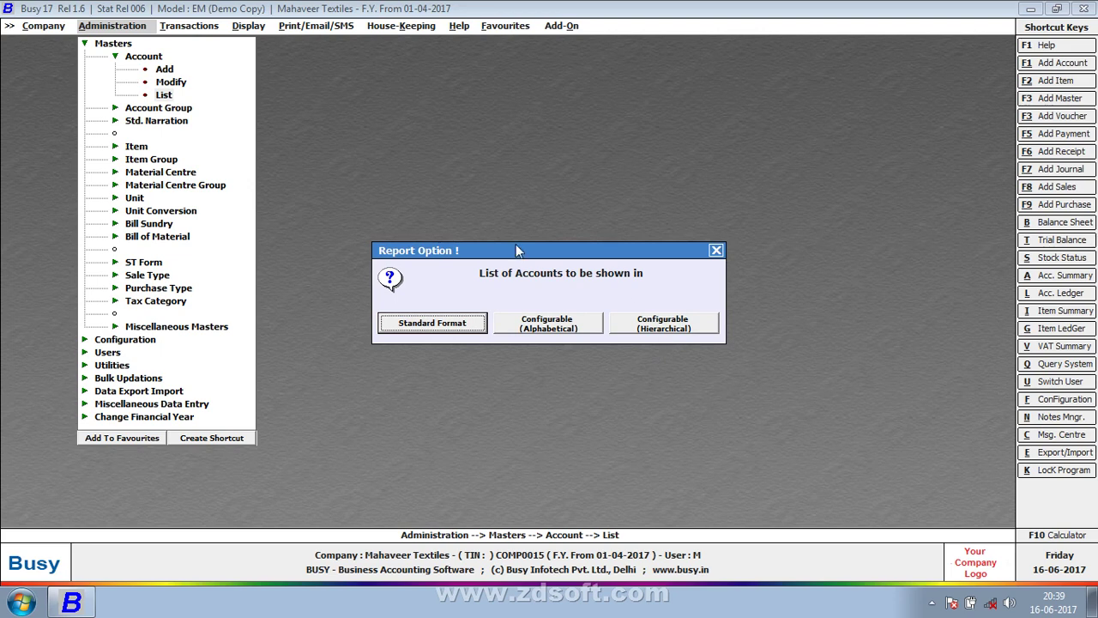
key("Return")
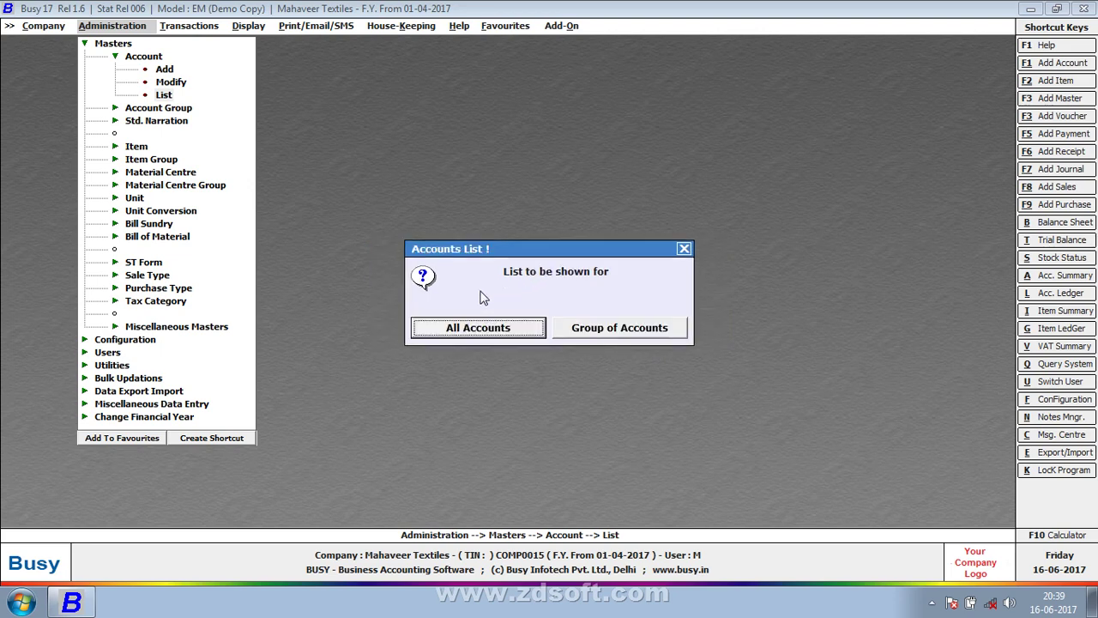
key("Return")
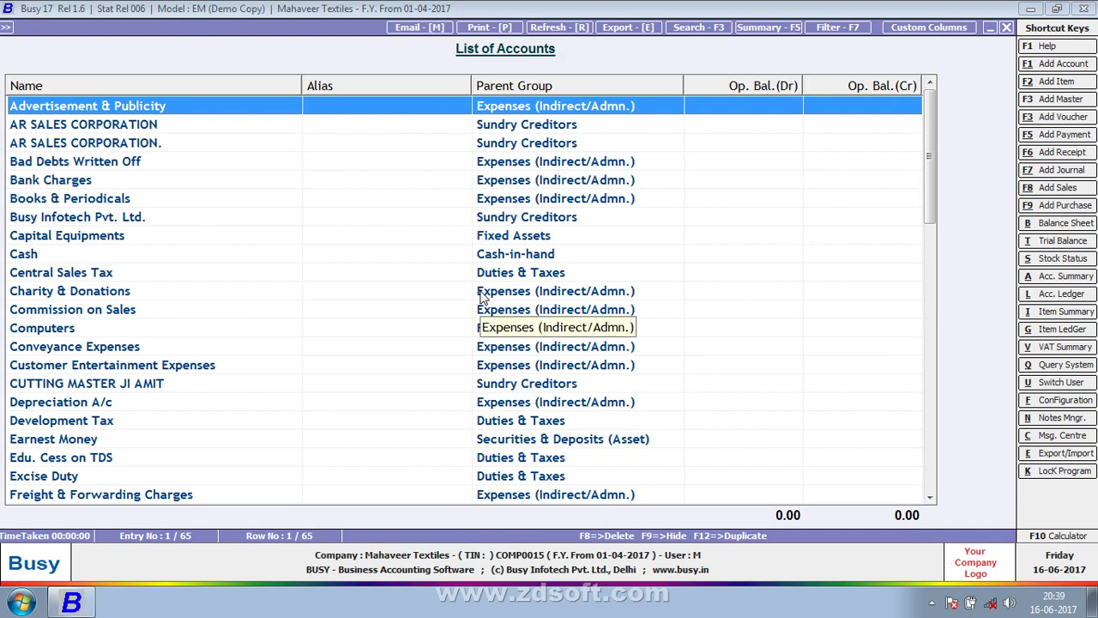
key("Escape")
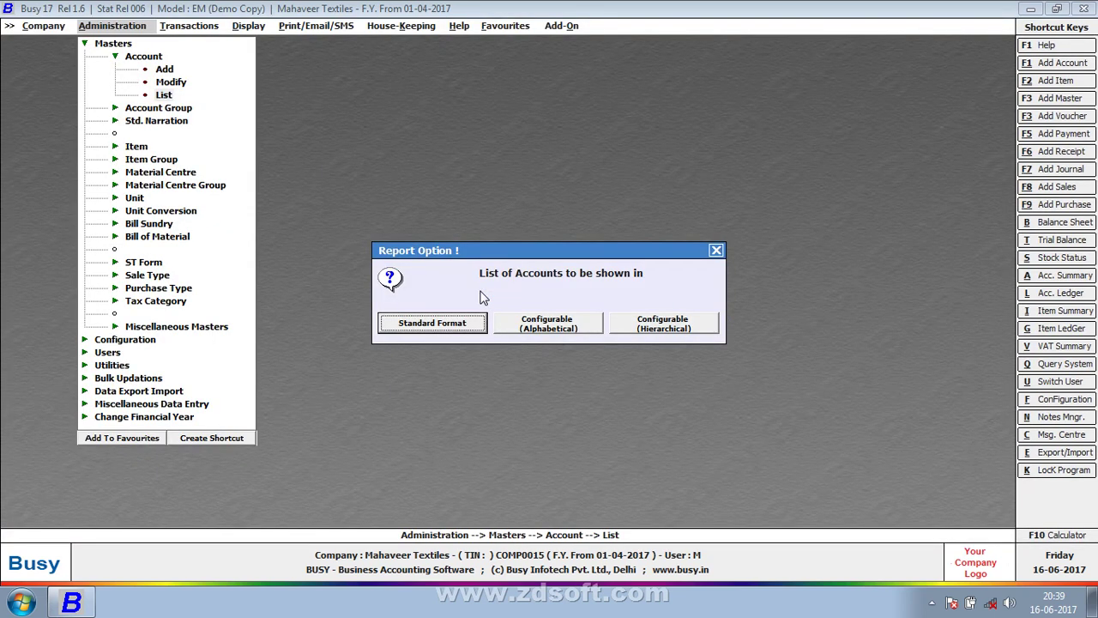
- View the Standard Format list for the Sundry Creditors group only, then close it
key("Return")
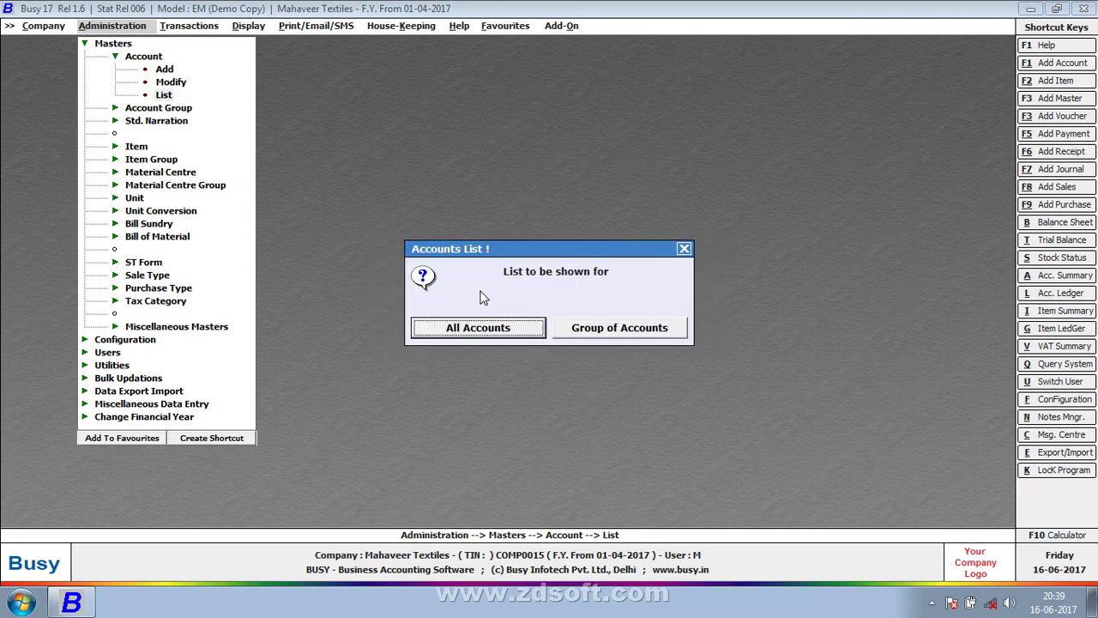
key("Tab")
key("Return")
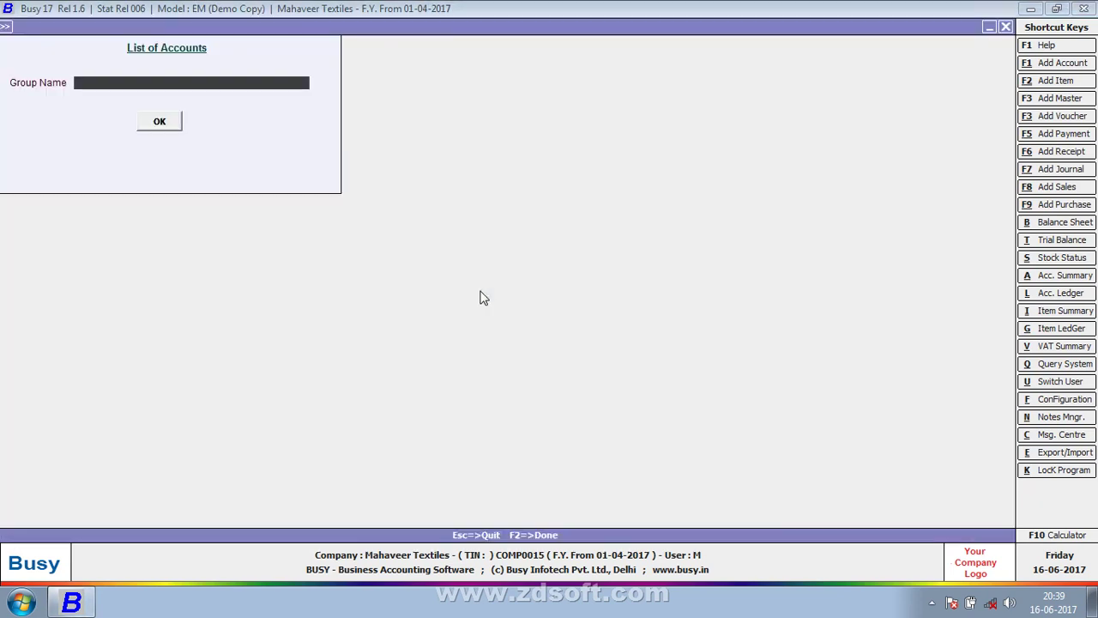
type("sun")
key("Return")
key("Return")
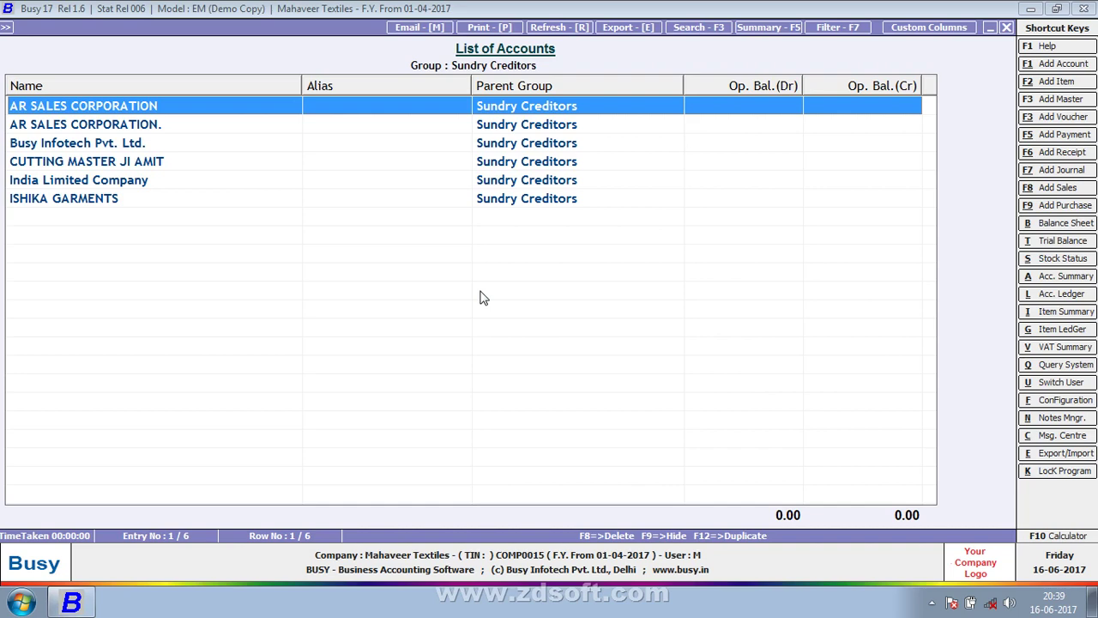
key("Escape")
key("Escape")
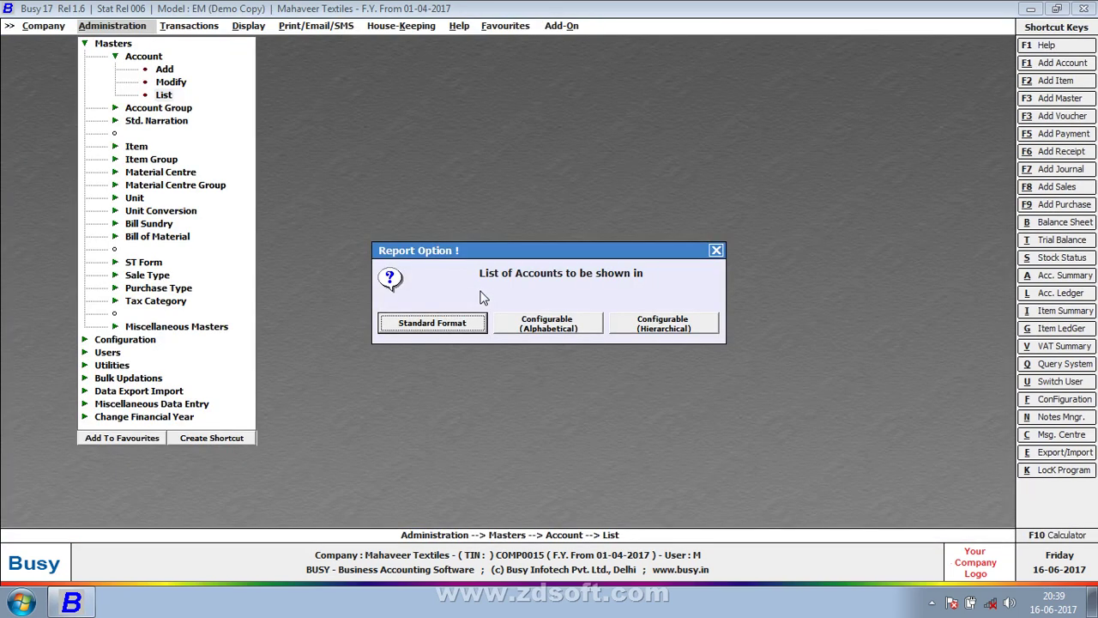
key("Return")
key("Return")
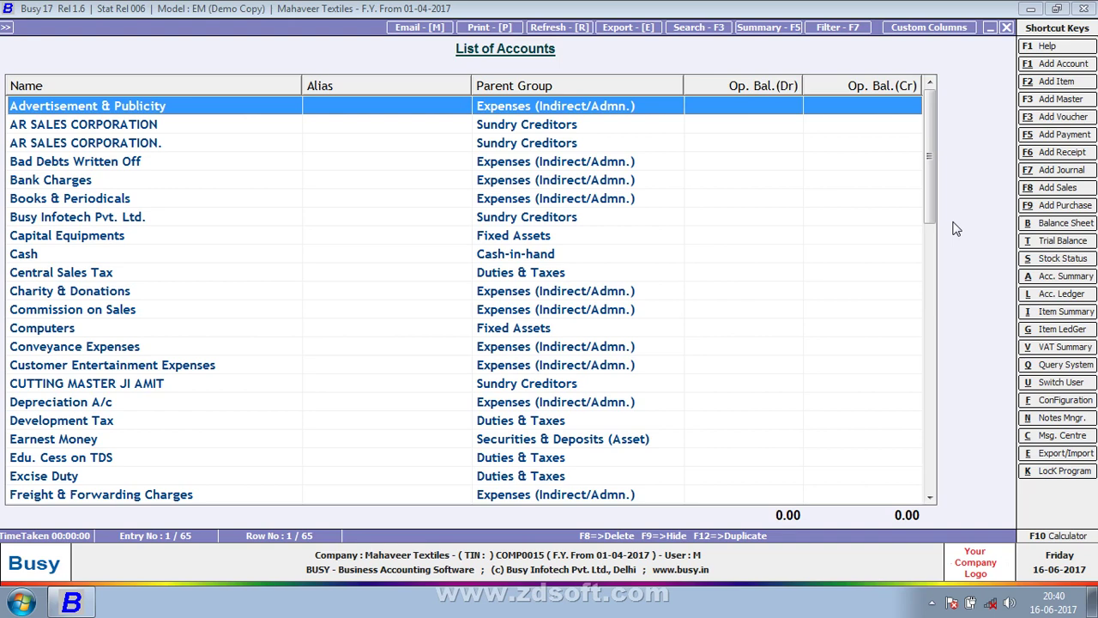
left_click(958, 26)
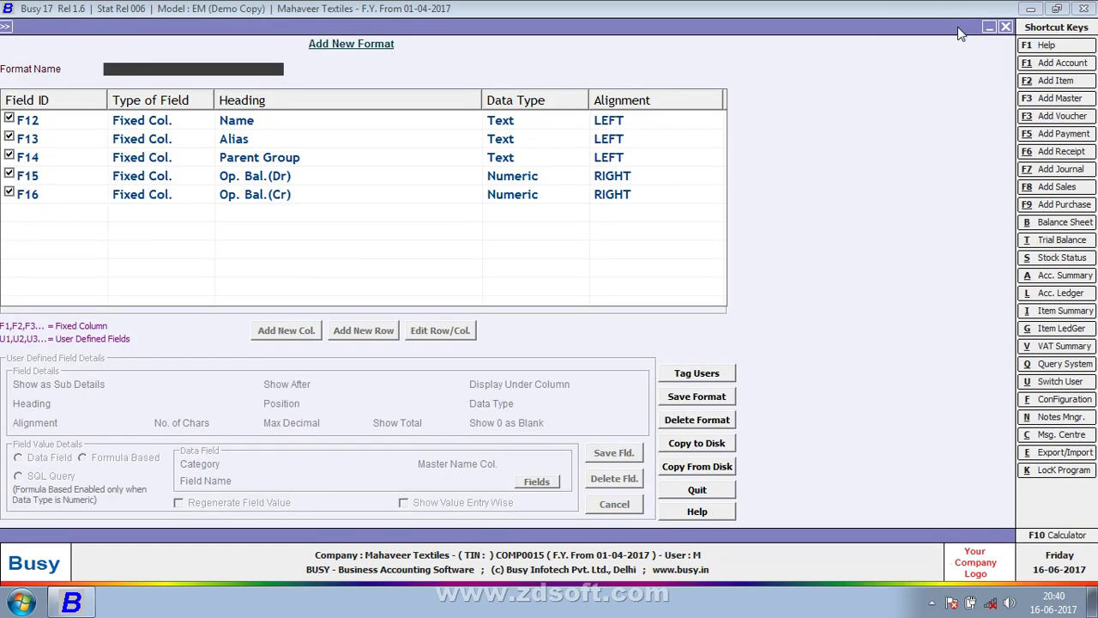
key("Escape")
key("Return")
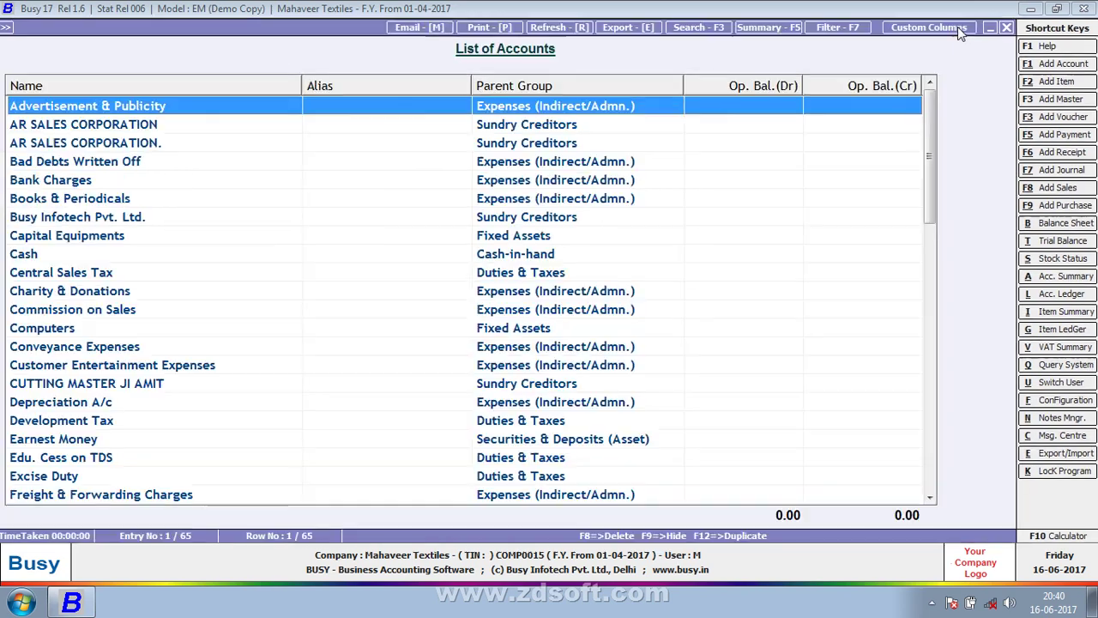
key("Escape")
key("Right")
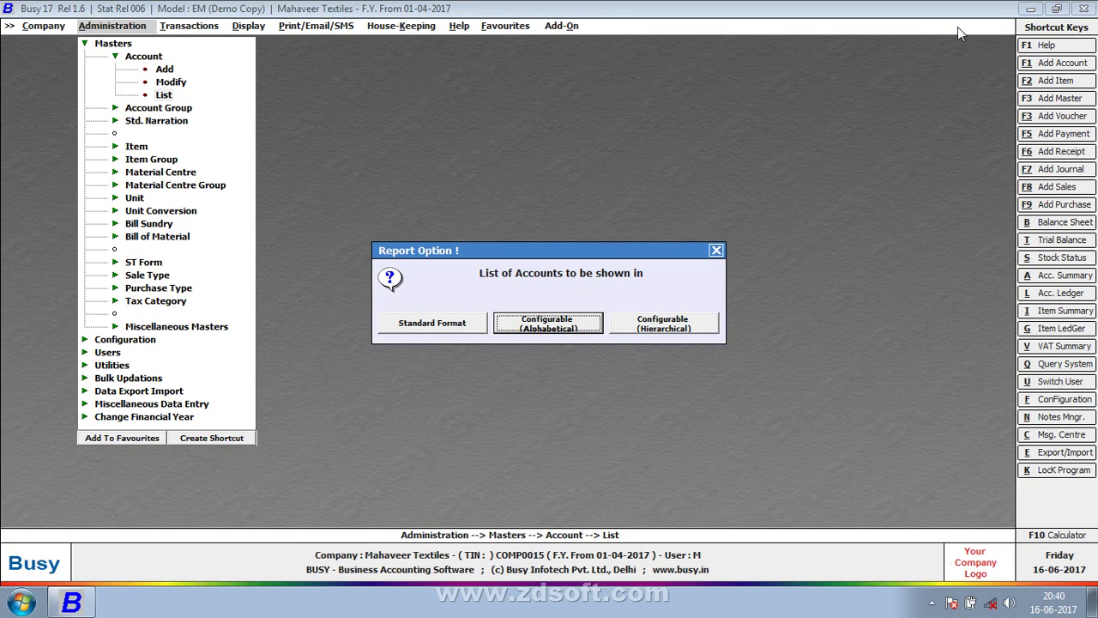
- Open the Configurable (Alphabetical) list for Sundry Debtors and narrow the Alias and Group Name columns
key("Return")
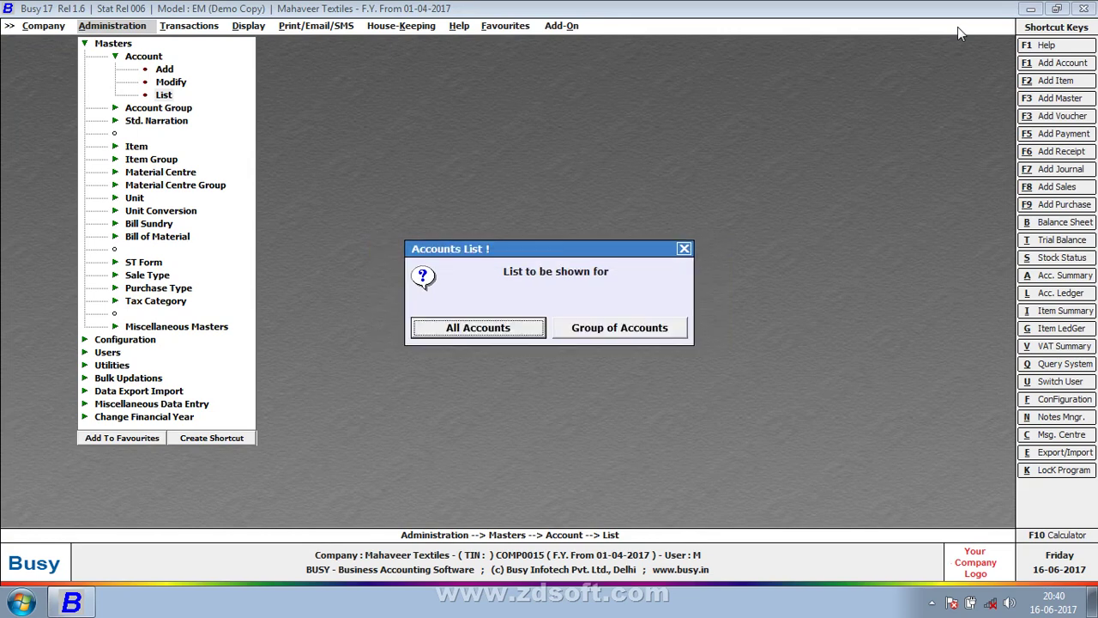
key("Right")
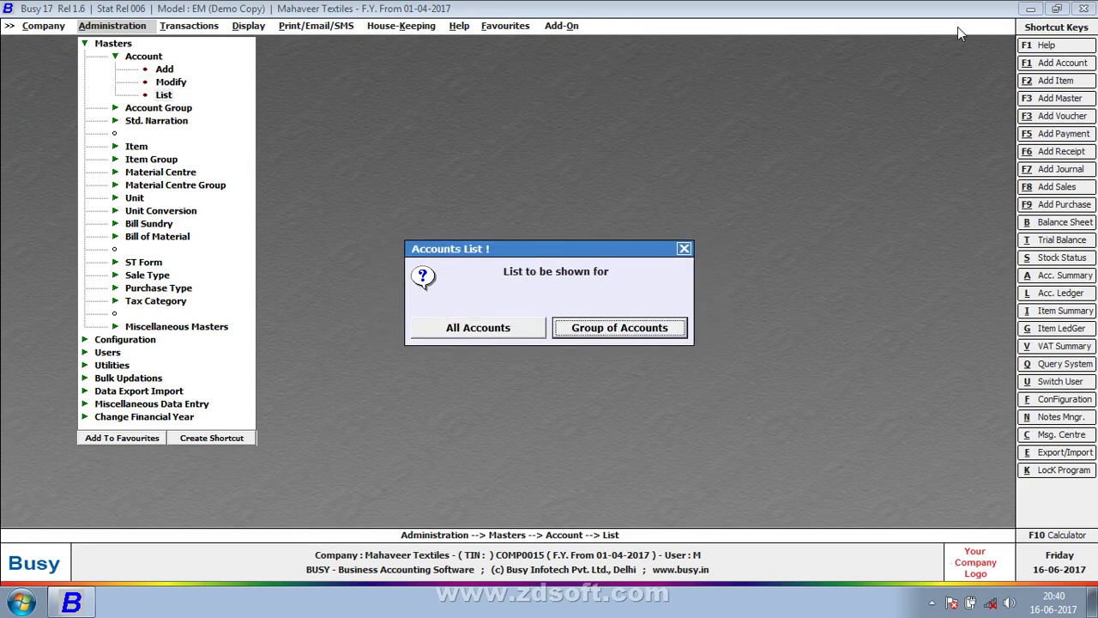
key("Return")
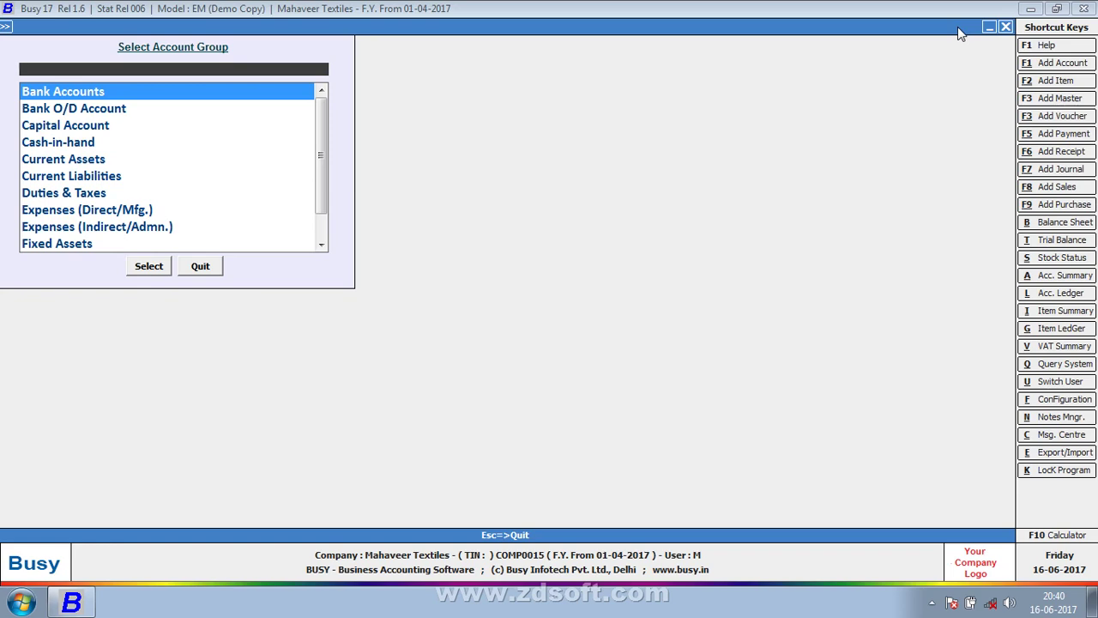
type("SUN")
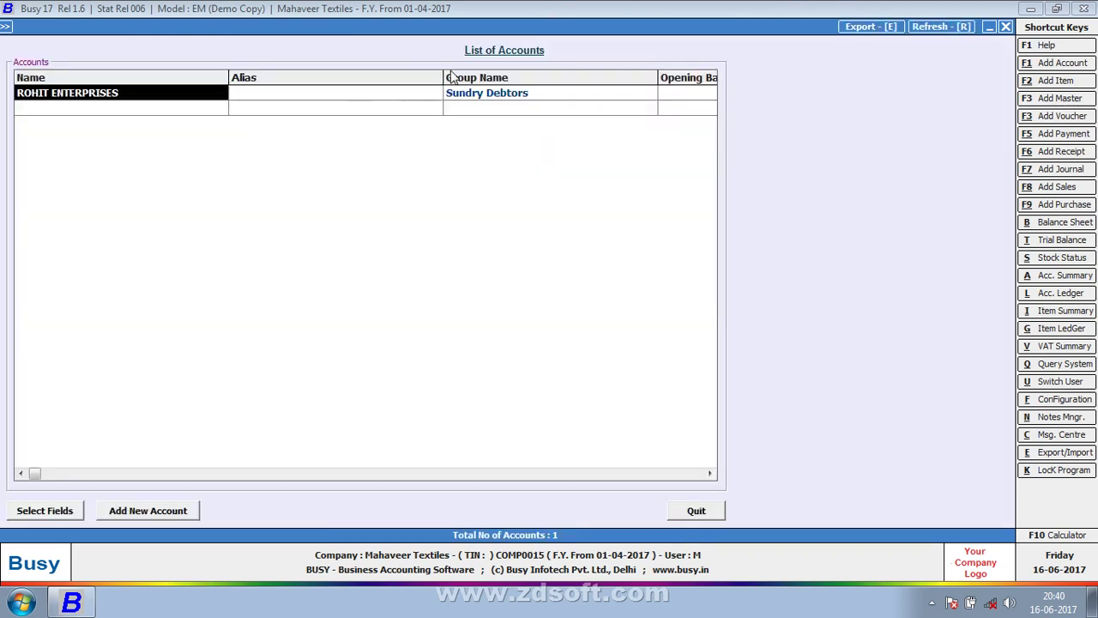
left_click_drag(443, 75, 277, 77)
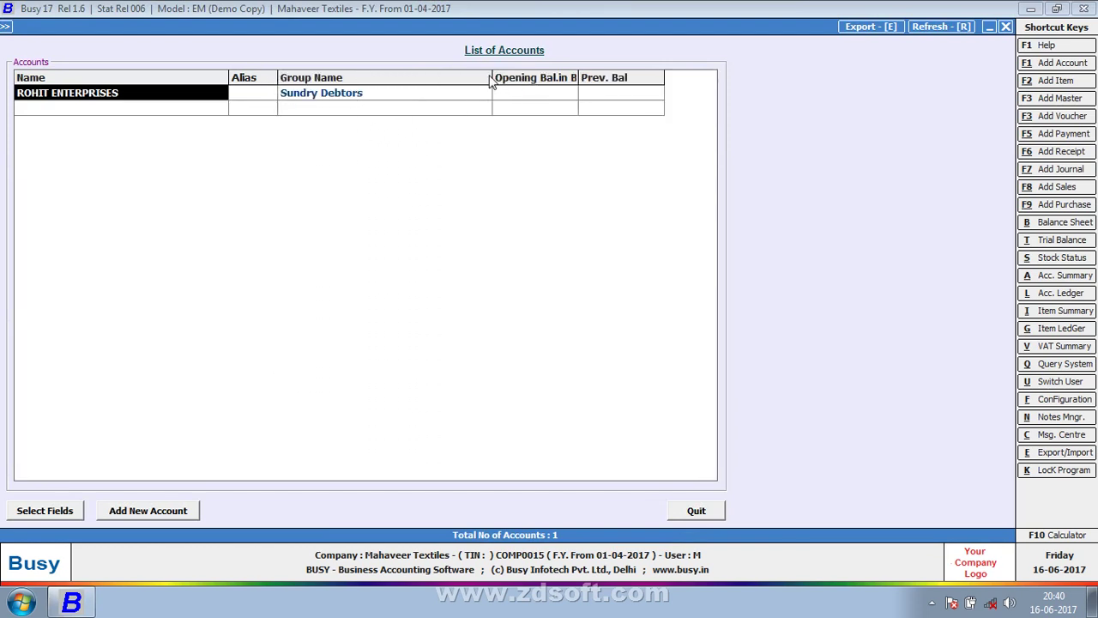
mouse_move(491, 77)
left_mouse_down()
mouse_move(416, 49)
mouse_move(375, 63)
left_mouse_up()
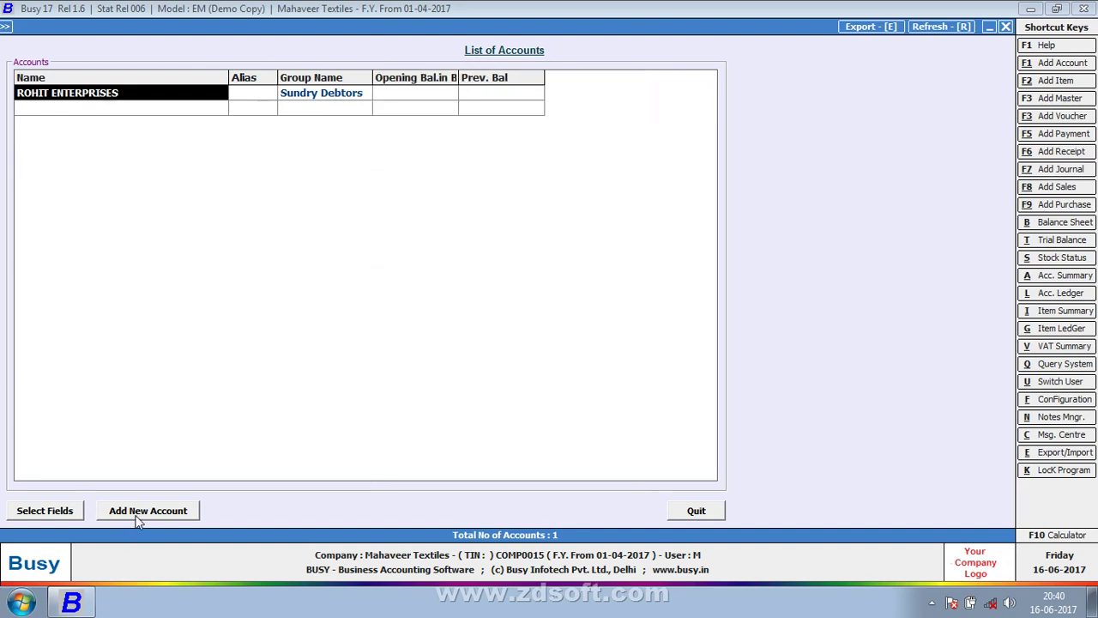
- Add Address Line1 to the list's fields, remove ACC_PY_BAL and ACC_ALIAS, and save
left_click(62, 519)
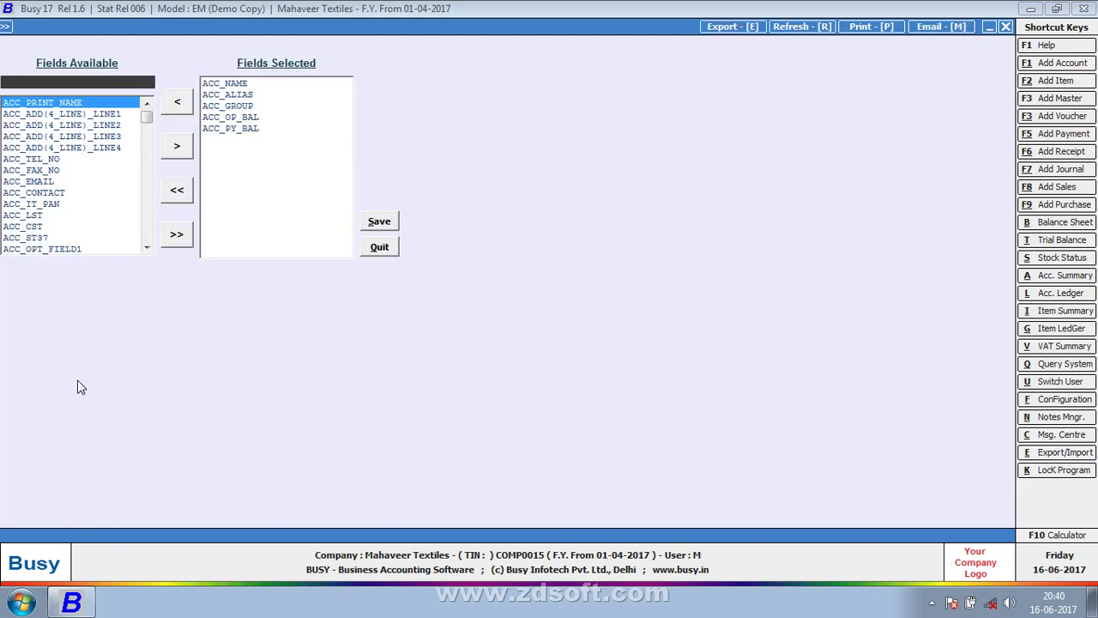
left_click(67, 117)
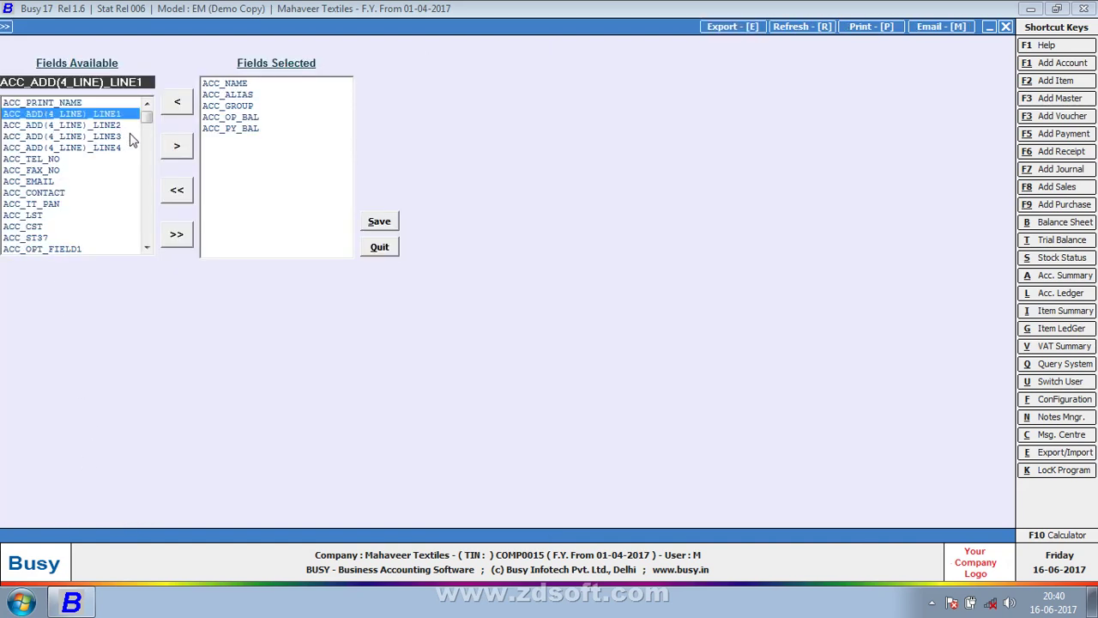
left_click(170, 152)
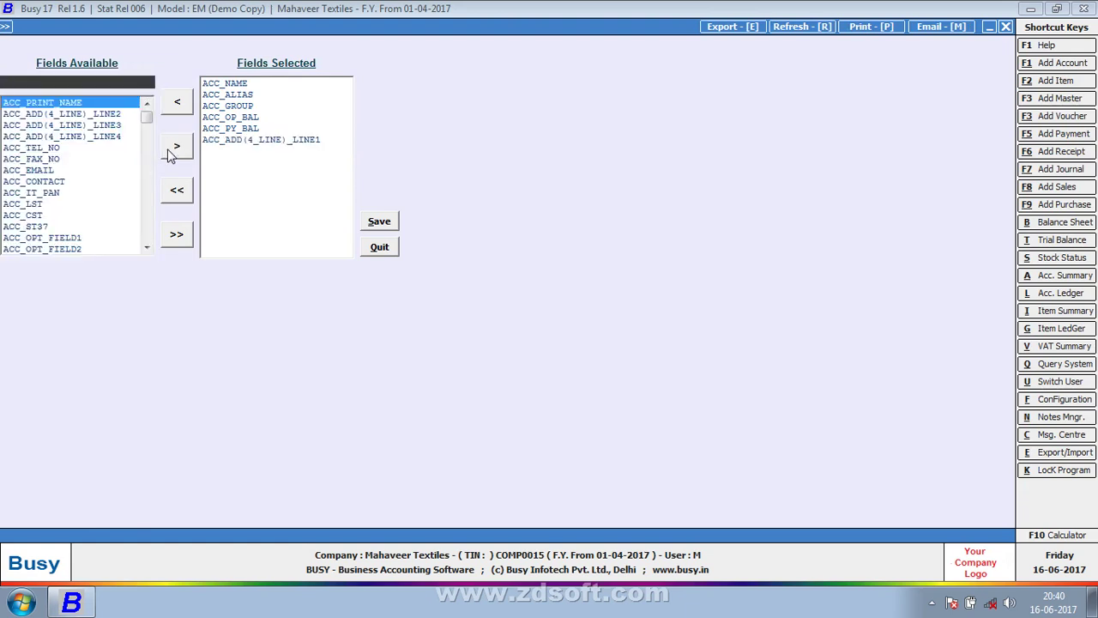
left_click(226, 130)
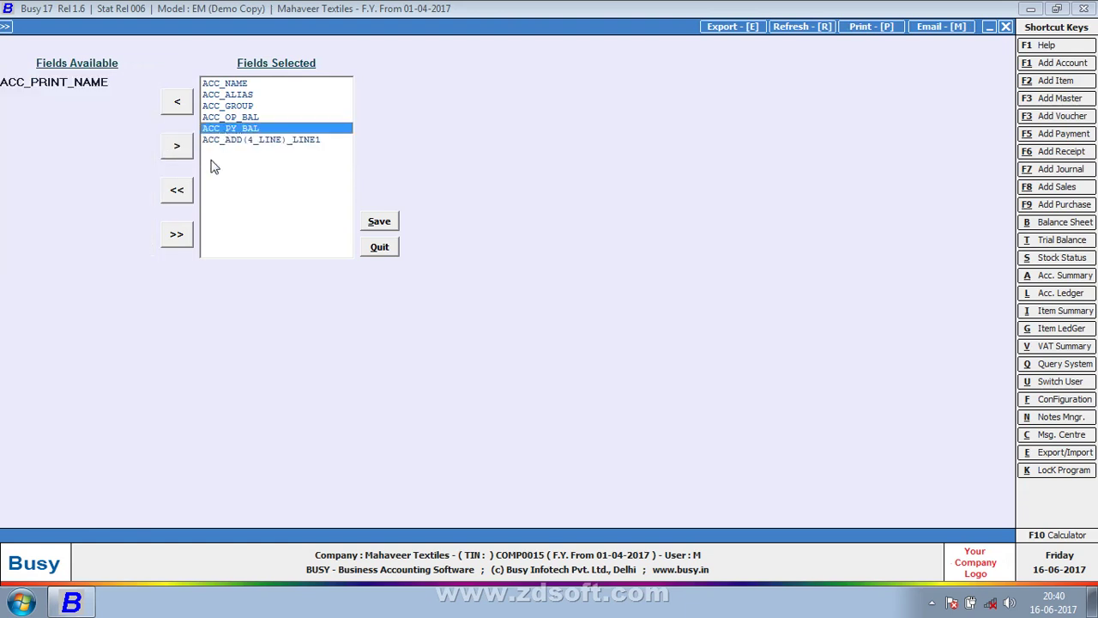
left_click(175, 104)
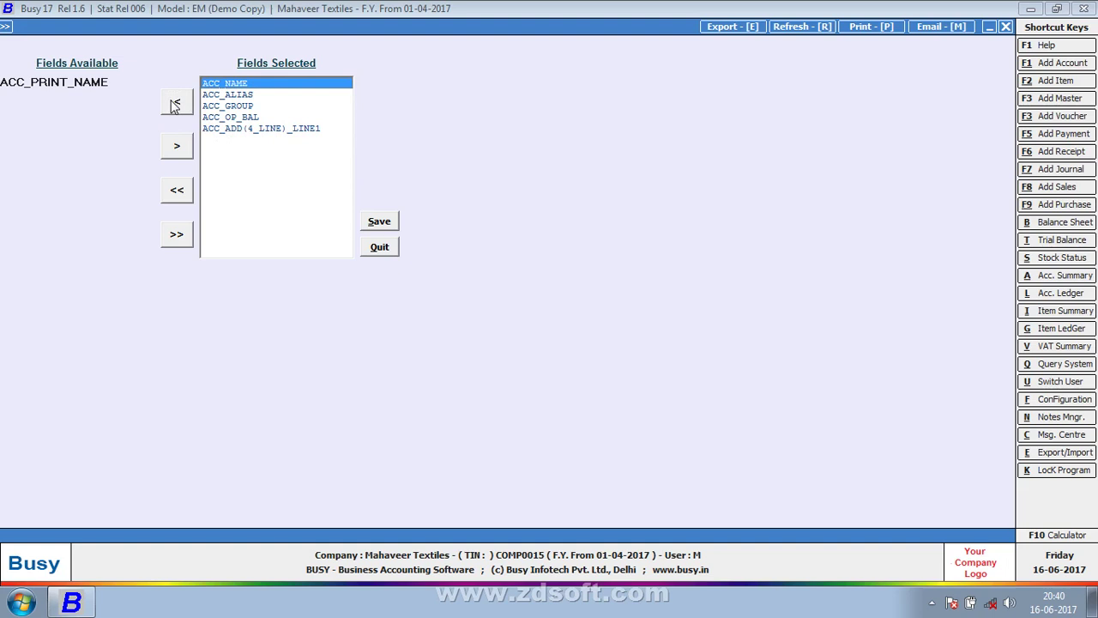
left_click(239, 96)
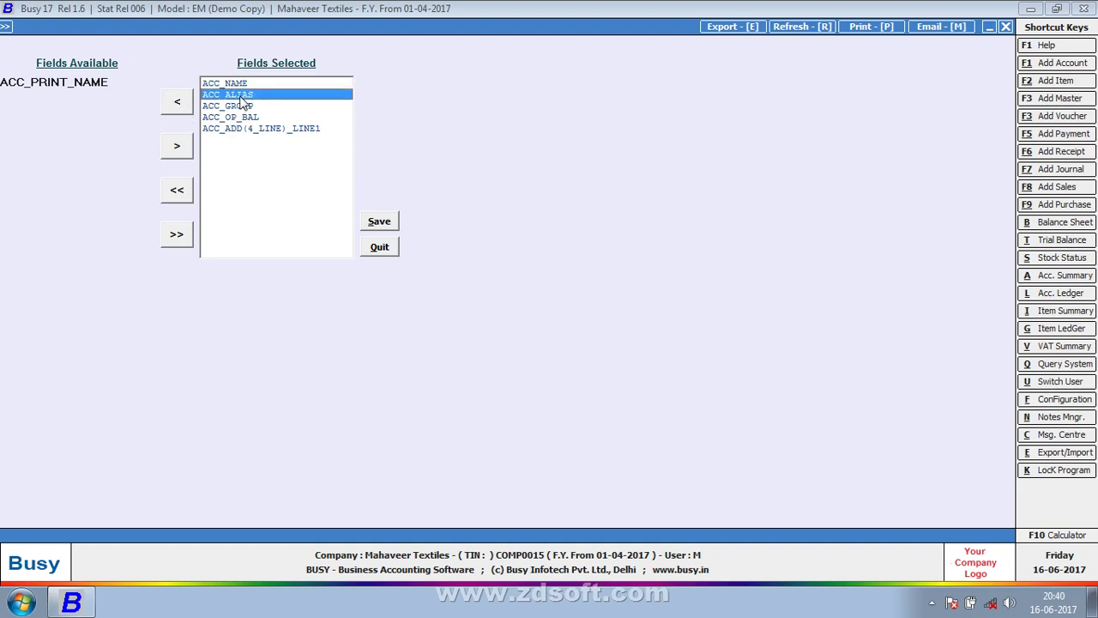
left_click(176, 103)
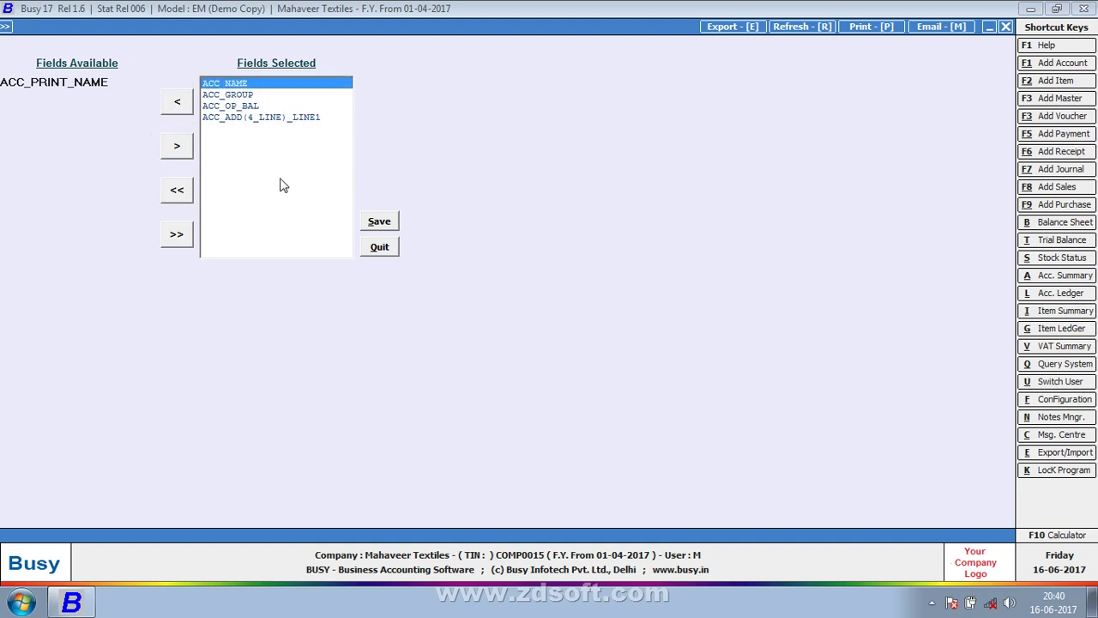
left_click(373, 226)
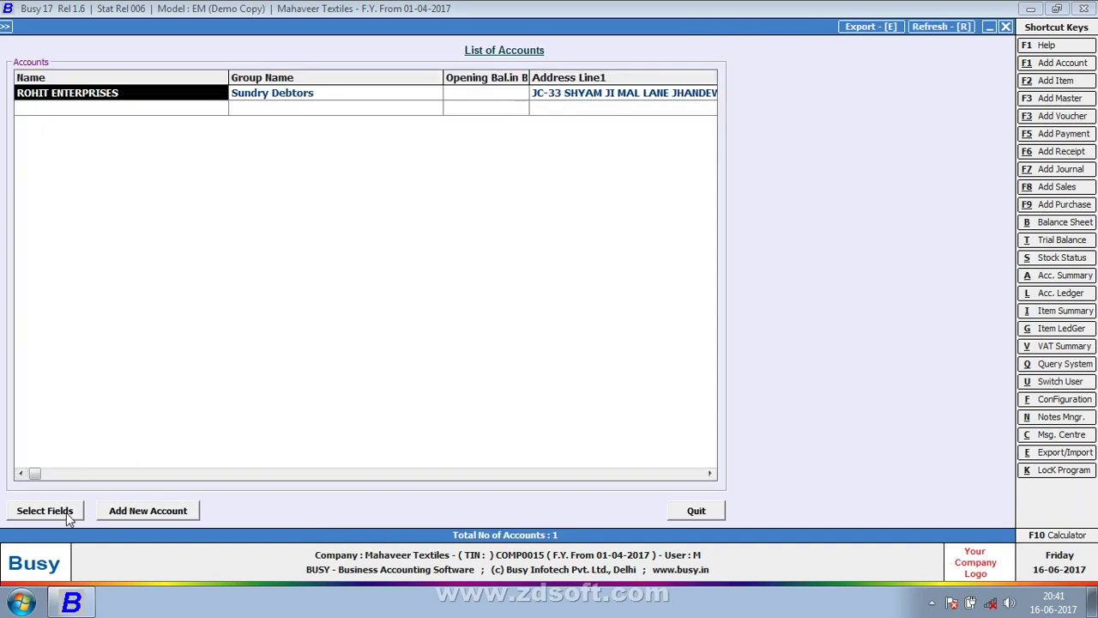
- Reopen the Configurable (Alphabetical) list for the Sundry Creditors group and scan its columns
key("Escape")
key("Right")
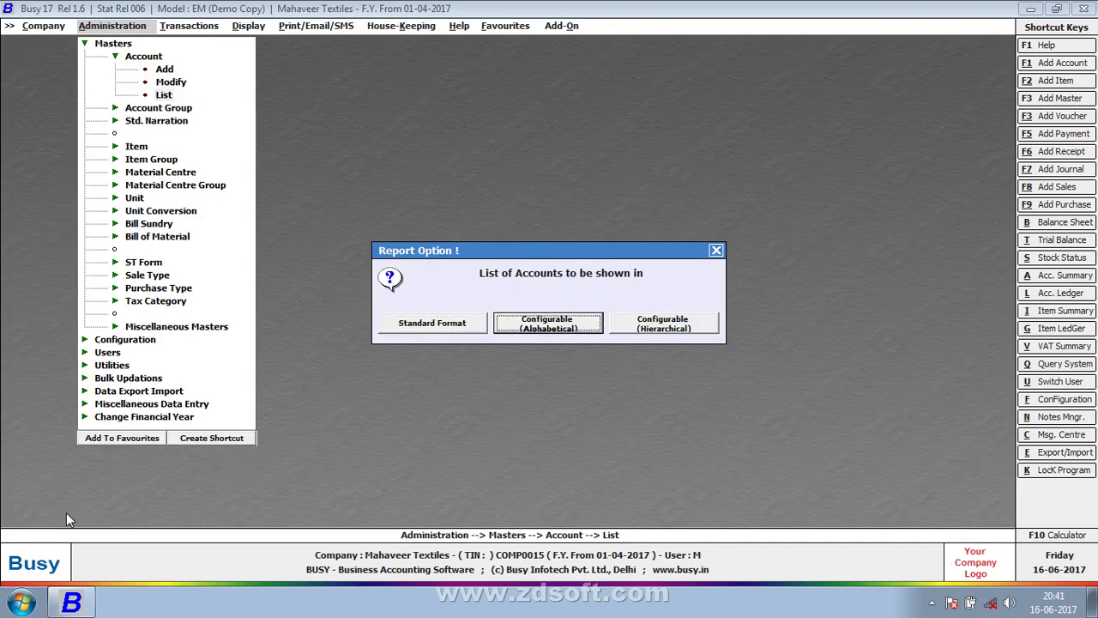
key("Return")
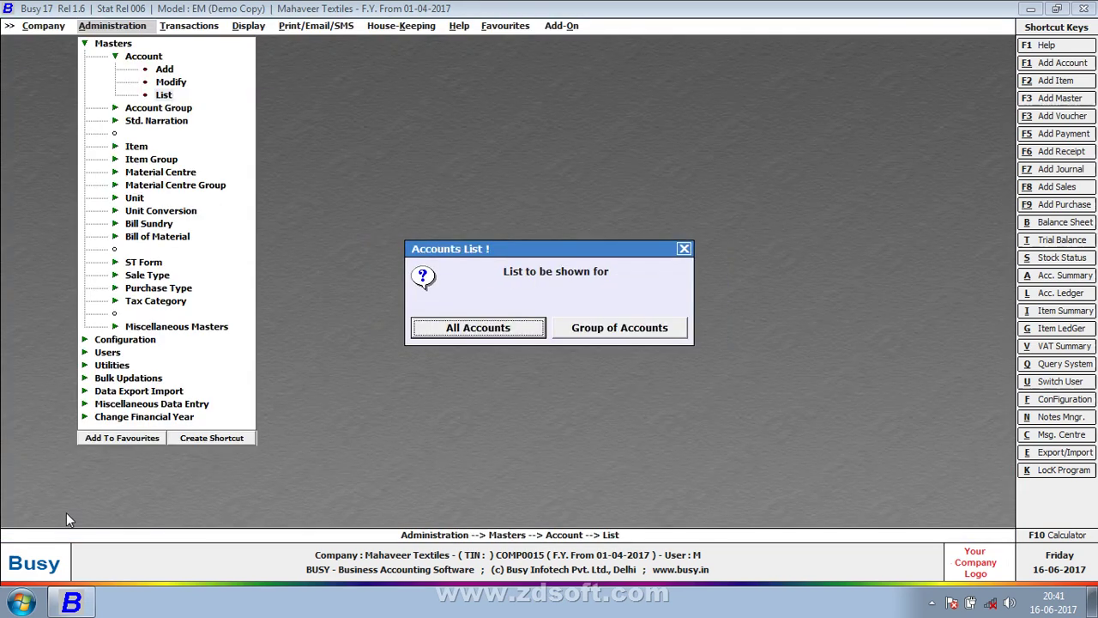
key("Right")
key("Return")
type("S")
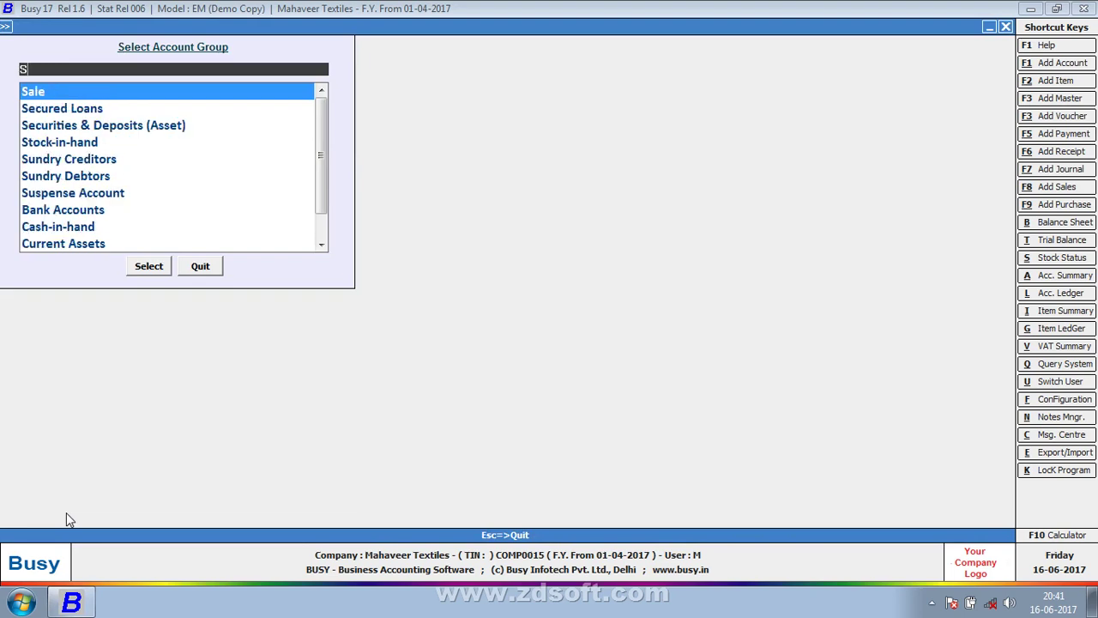
type("un")
key("Return")
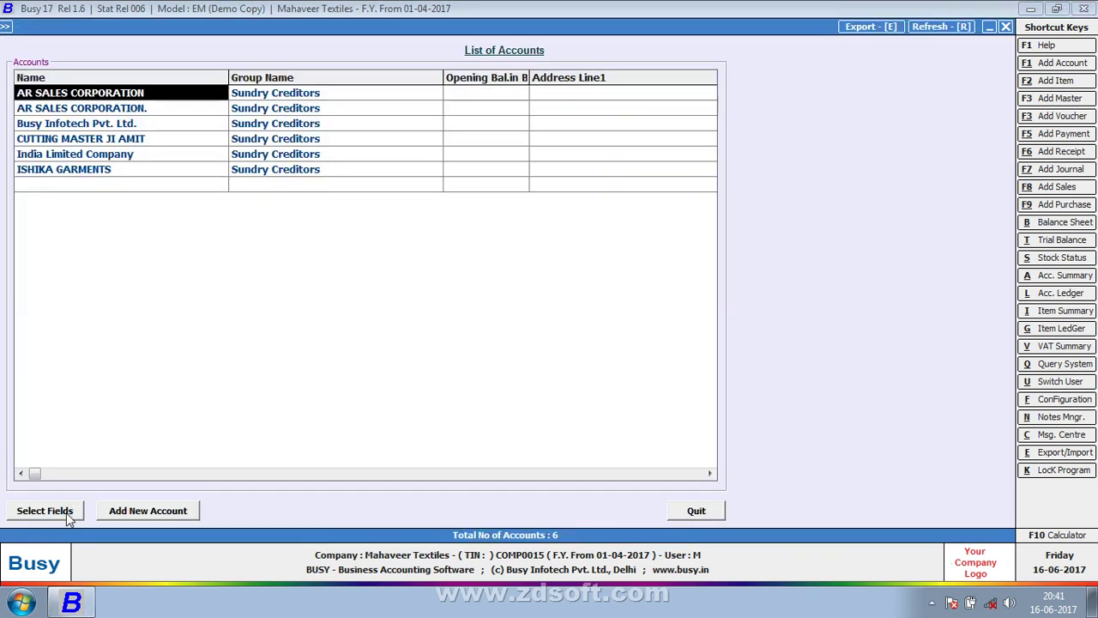
key("Right")
key("Right")
key("Left")
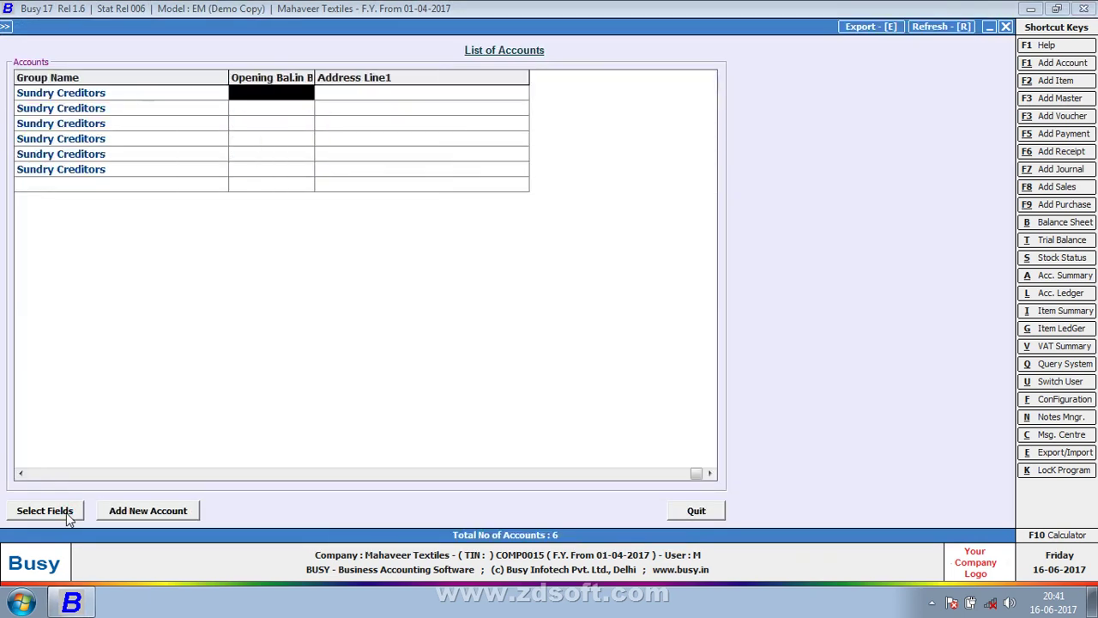
key("Left")
key("Left")
- Add address lines 2, 3, 4 and ACC_TEL_NO to the selected columns
left_click(69, 515)
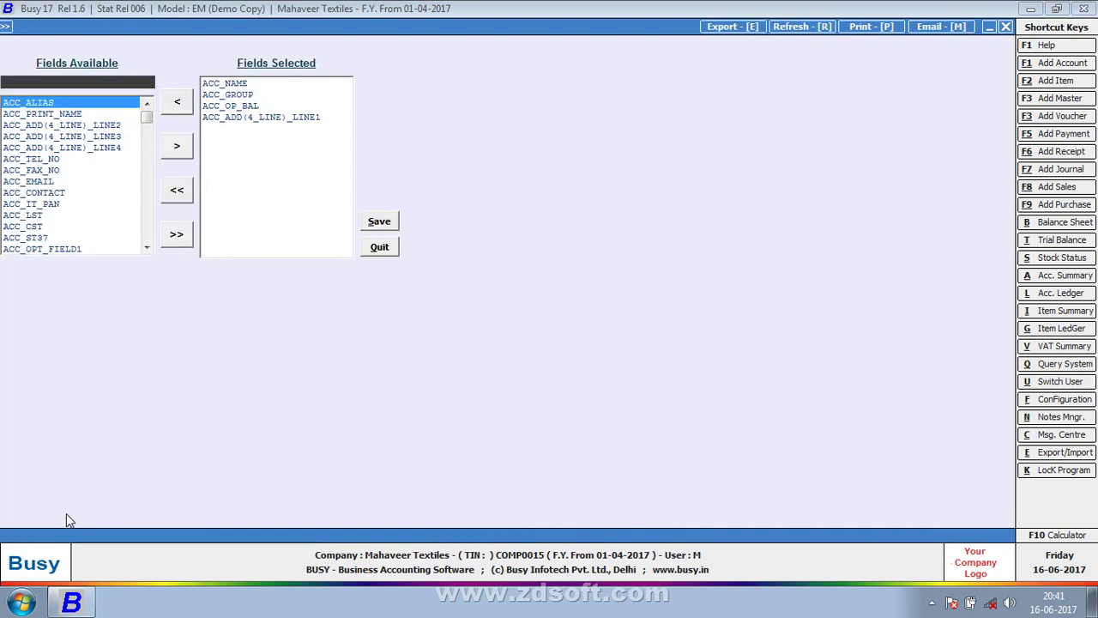
left_click(86, 125)
left_click(176, 146)
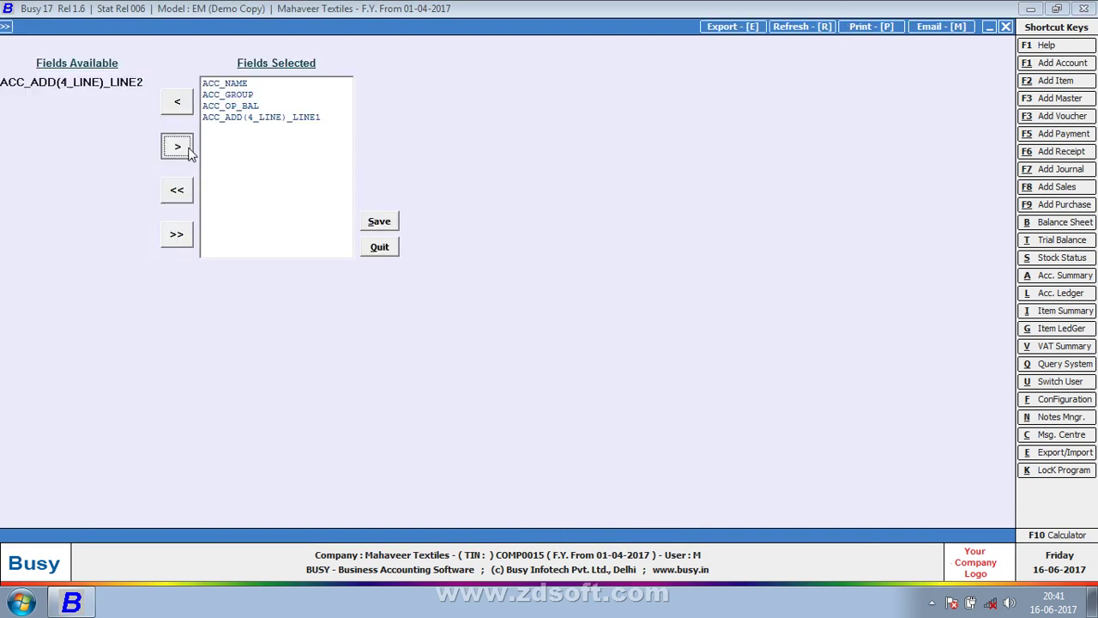
left_click(116, 125)
left_click(176, 146)
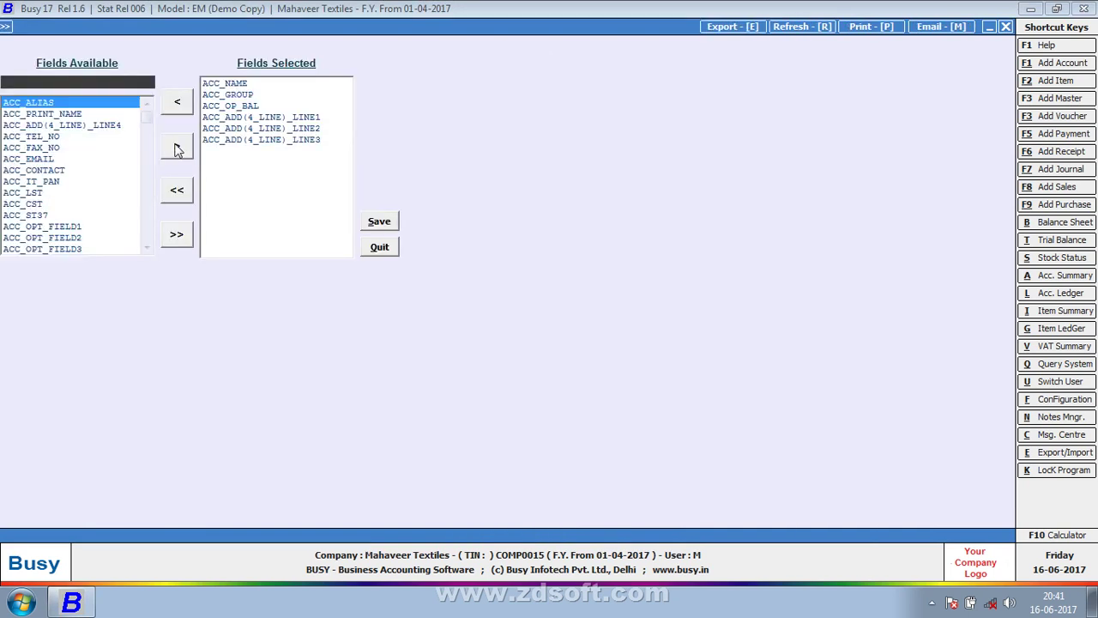
left_click(103, 119)
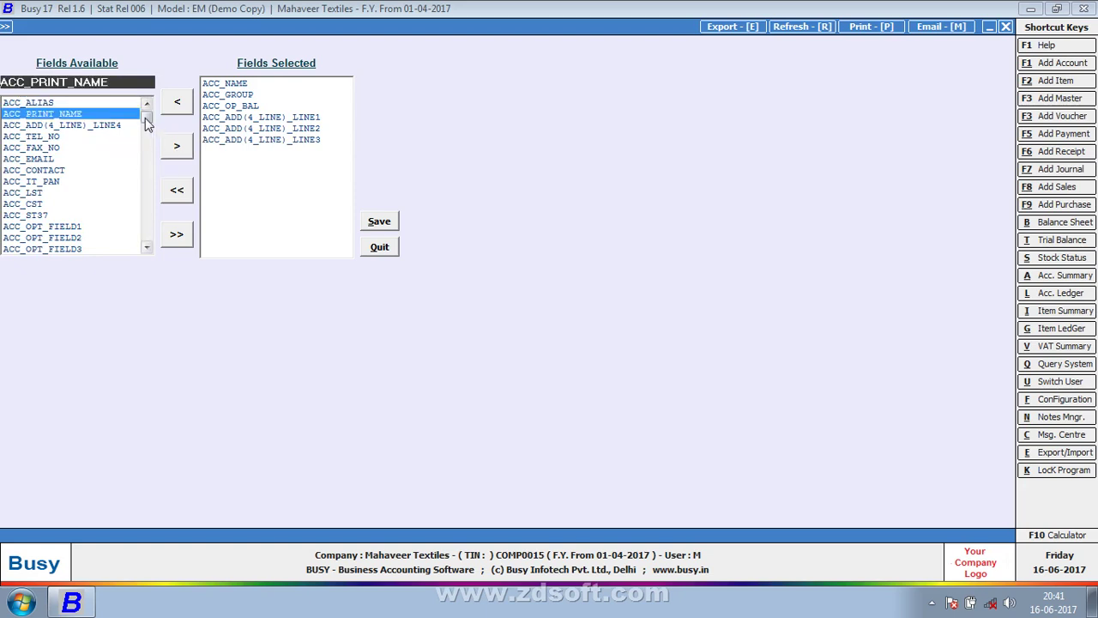
left_click(124, 129)
left_click(177, 146)
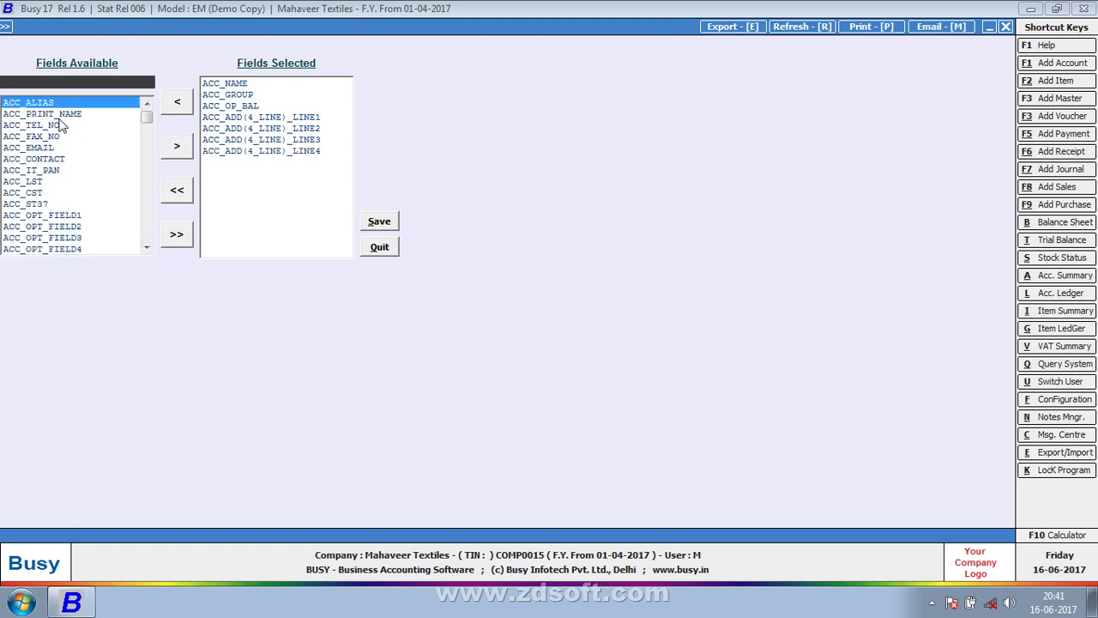
left_click(51, 129)
left_click(177, 146)
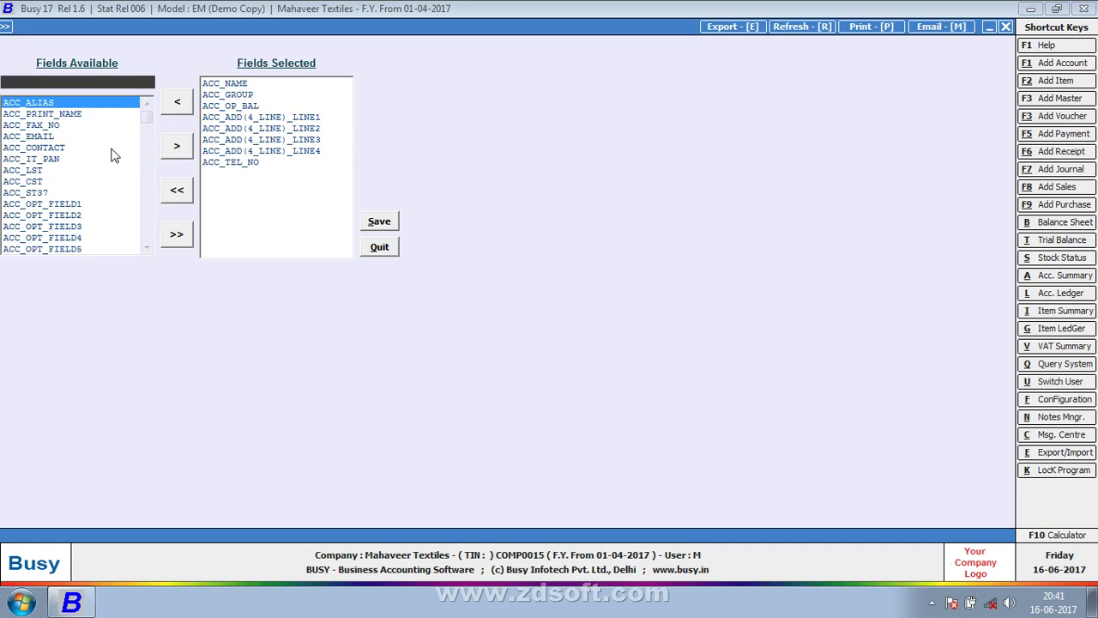
- Add ACC_FAX_NO, ACC_EMAIL, ACC_CONTACT, ACC_IT_PAN, ACC_CST and ACC_OPT_FIELD1 columns
left_click(64, 126)
left_click(177, 146)
left_click(65, 125)
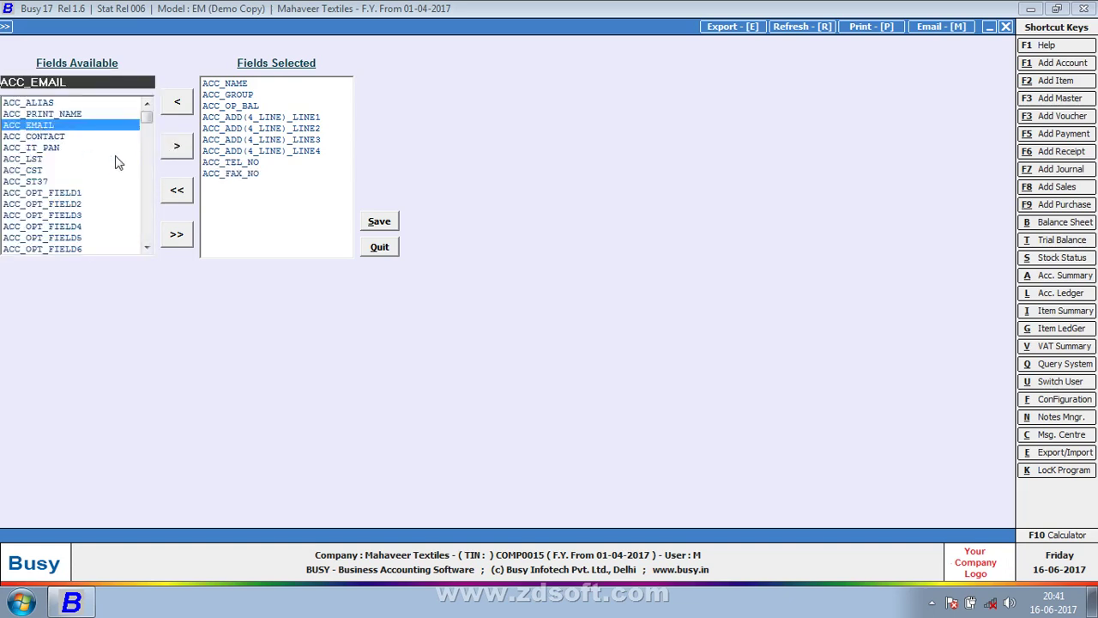
left_click(174, 150)
left_click(72, 126)
left_click(176, 148)
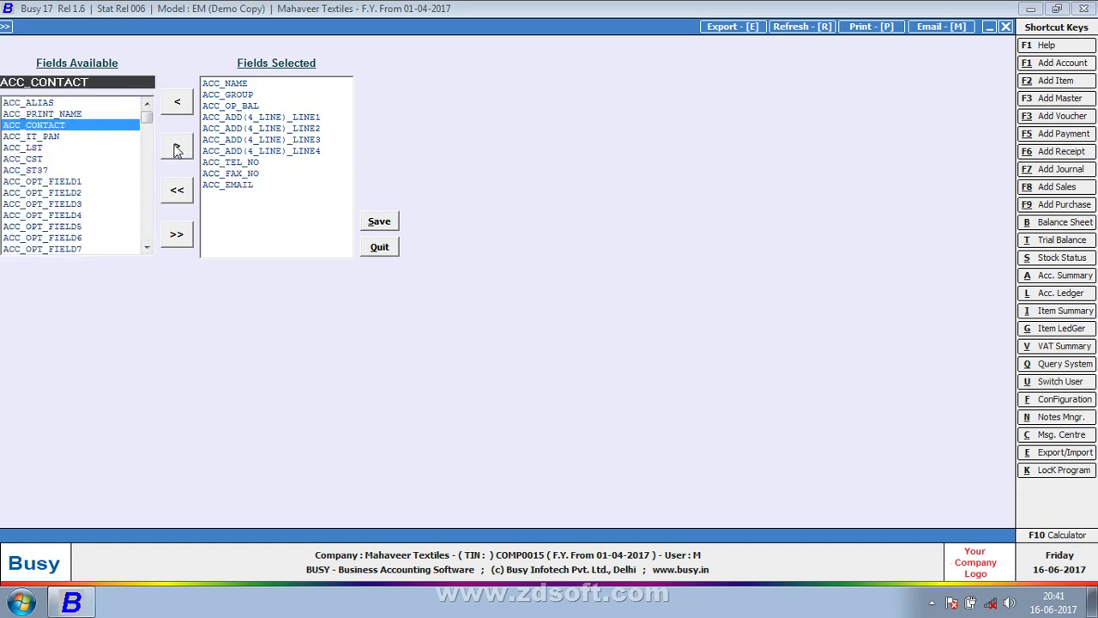
left_click(56, 126)
left_click(176, 147)
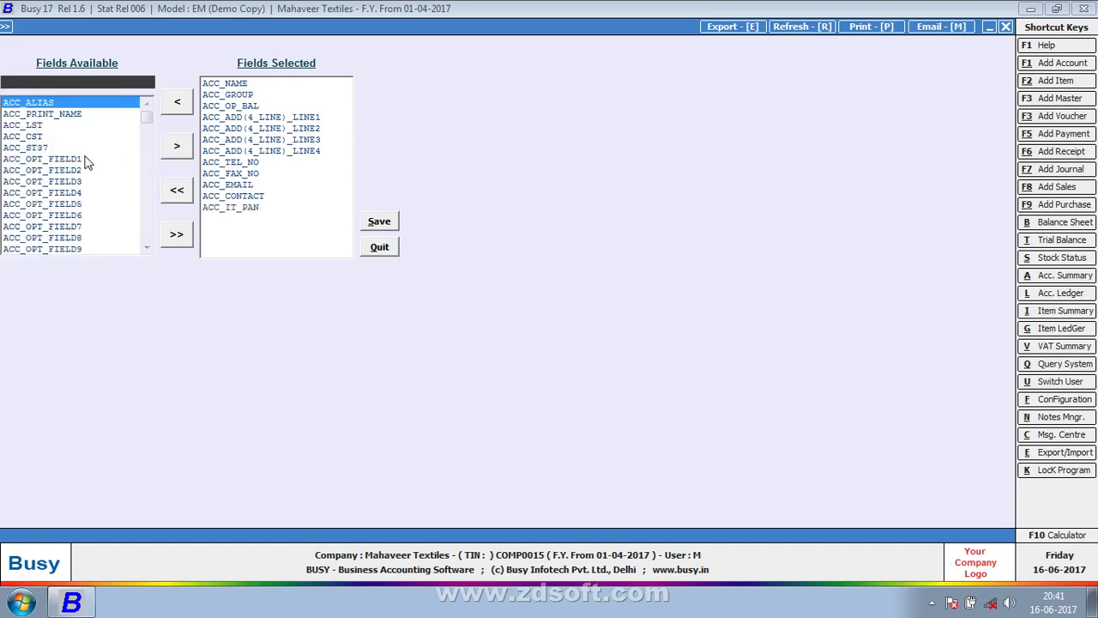
left_click(48, 137)
left_click(177, 146)
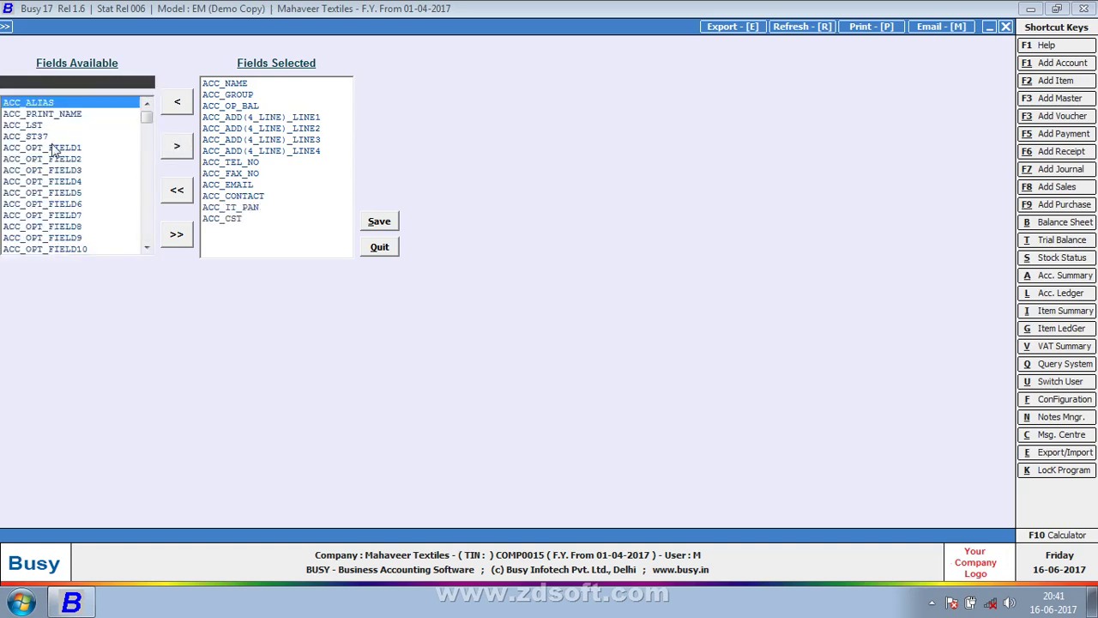
left_click(45, 150)
left_click(171, 151)
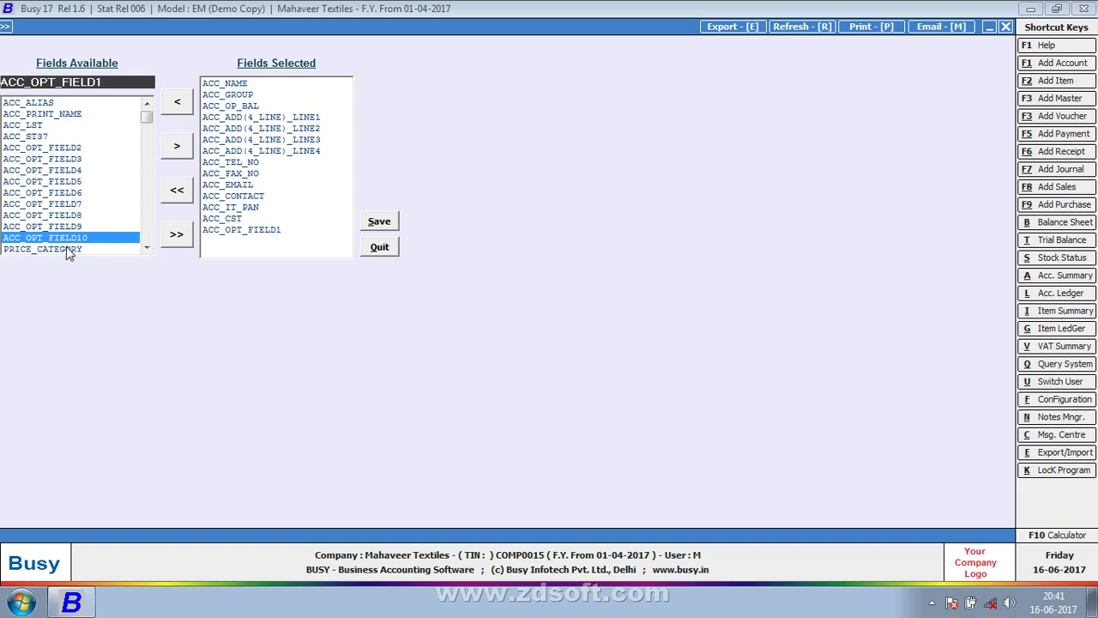
- Save the column choice and browse right to the Opt. Field1 column
left_click(379, 222)
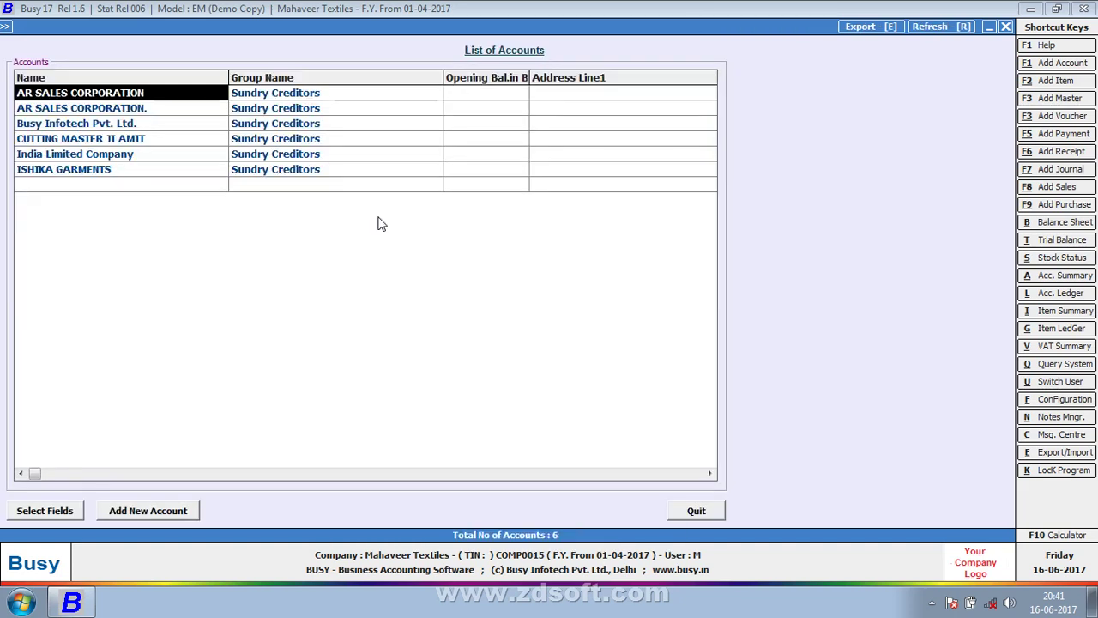
key("Right")
key("Right")
key("Right")
key("Right")
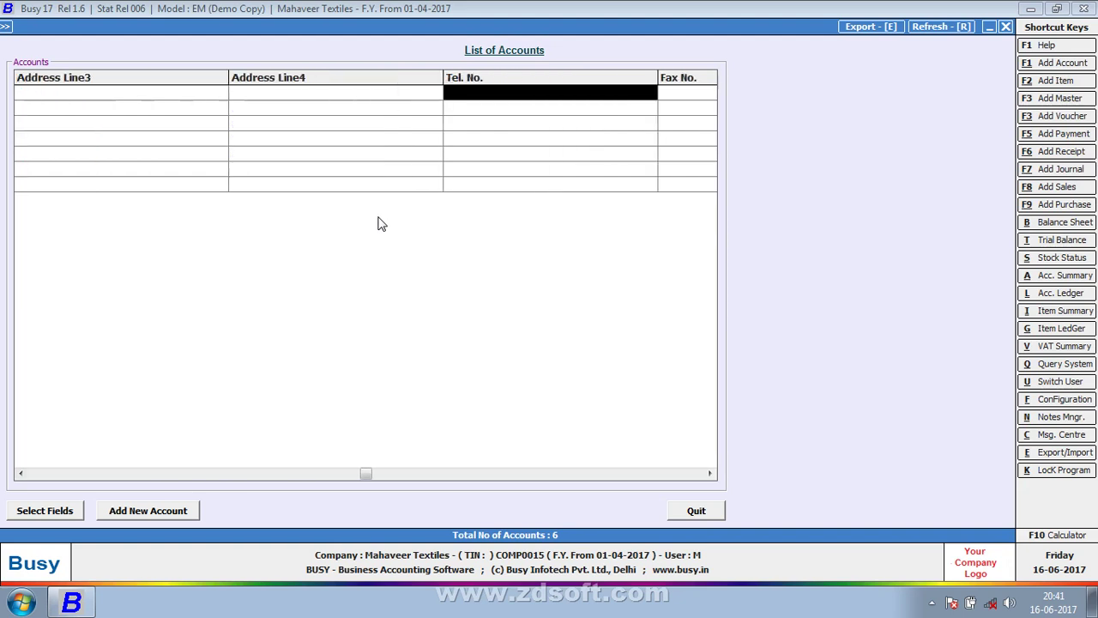
key("Right")
key("Right")
key("Right")
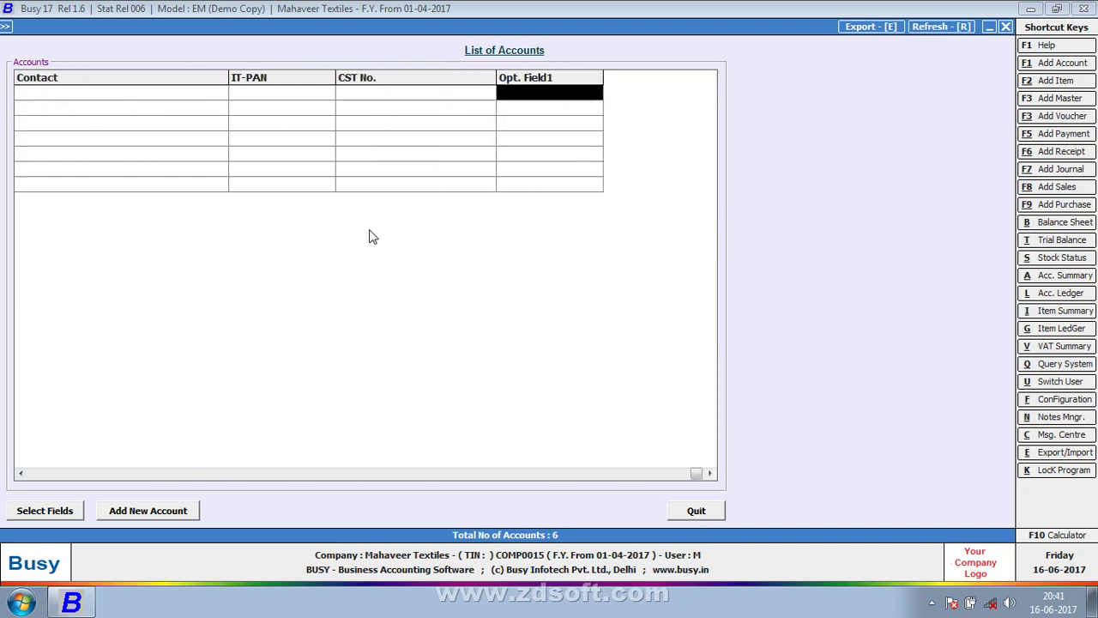
- Export the account list to Microsoft Excel, declining to overwrite on a second export
left_click(885, 28)
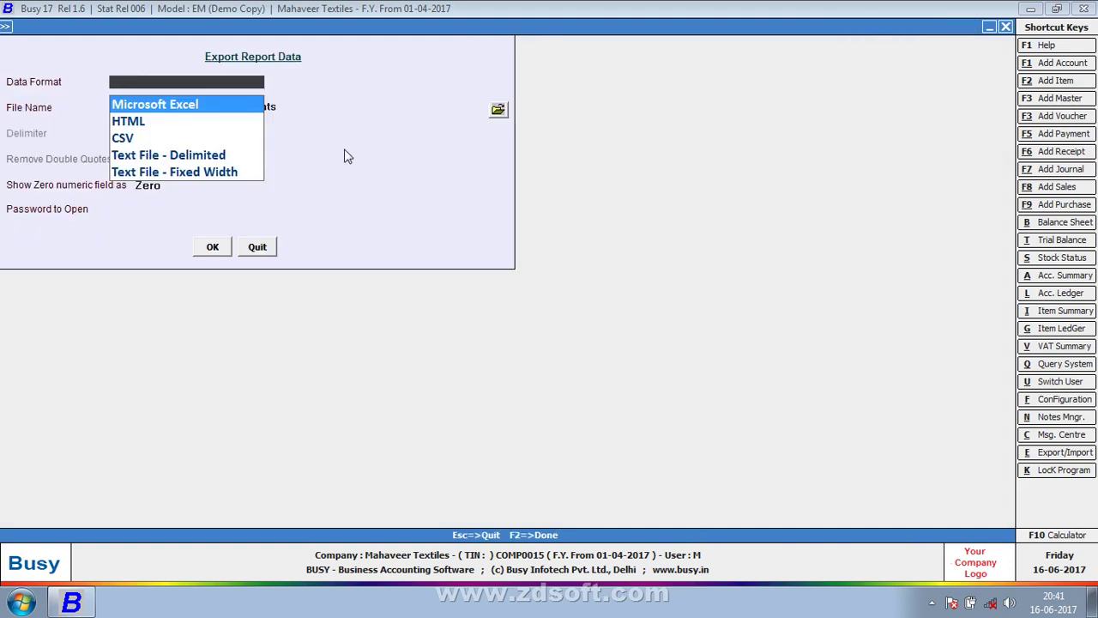
key("Return")
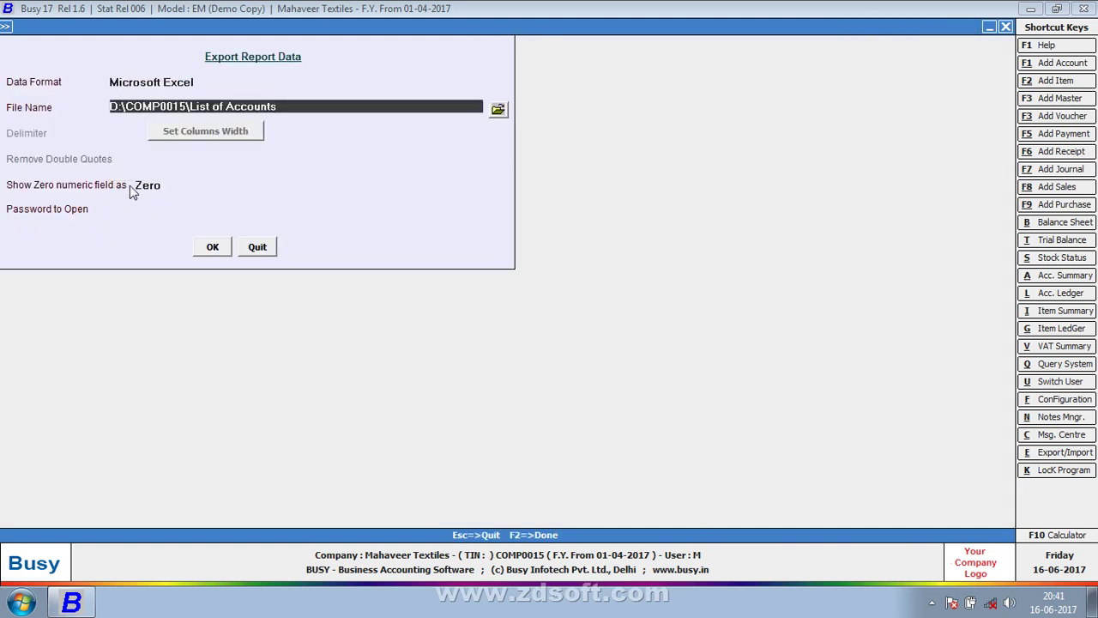
left_click(214, 247)
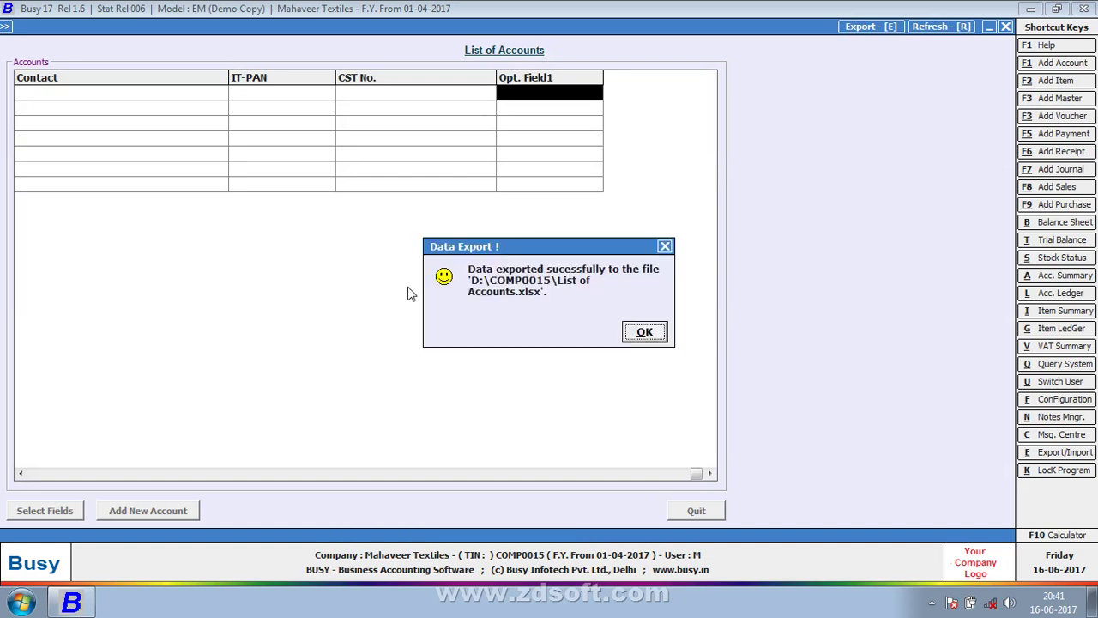
left_click(663, 331)
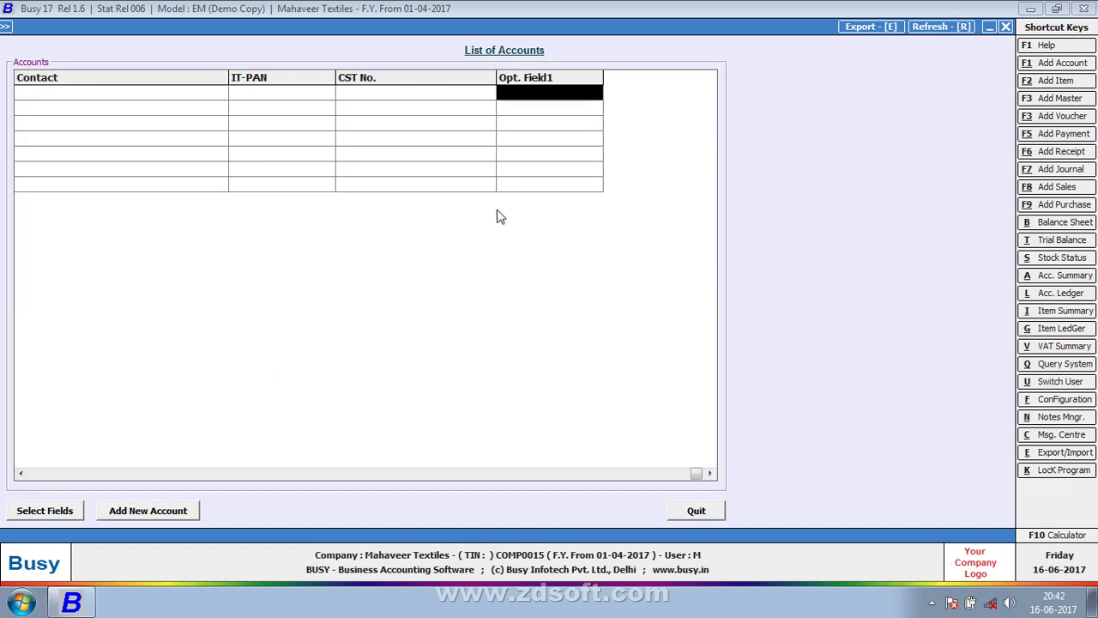
left_click(853, 31)
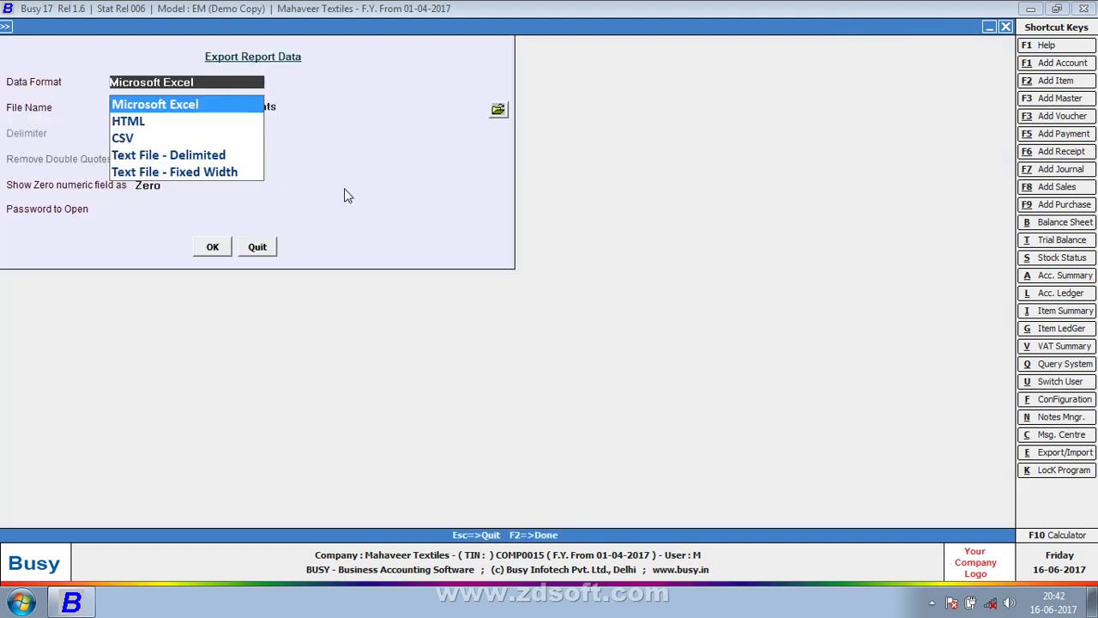
left_click(203, 247)
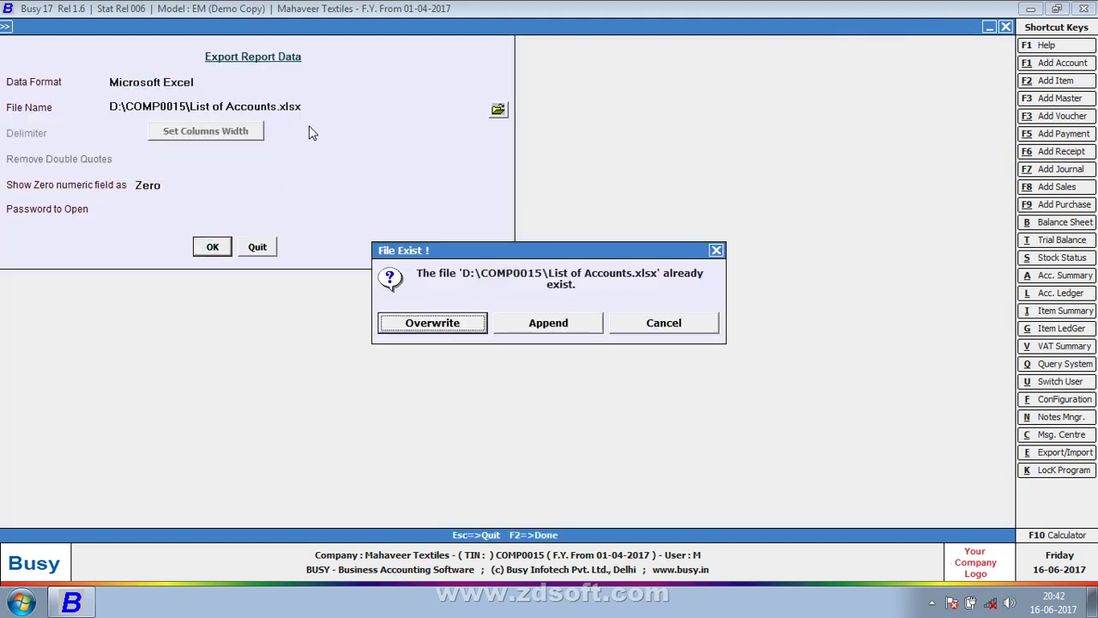
left_click(655, 335)
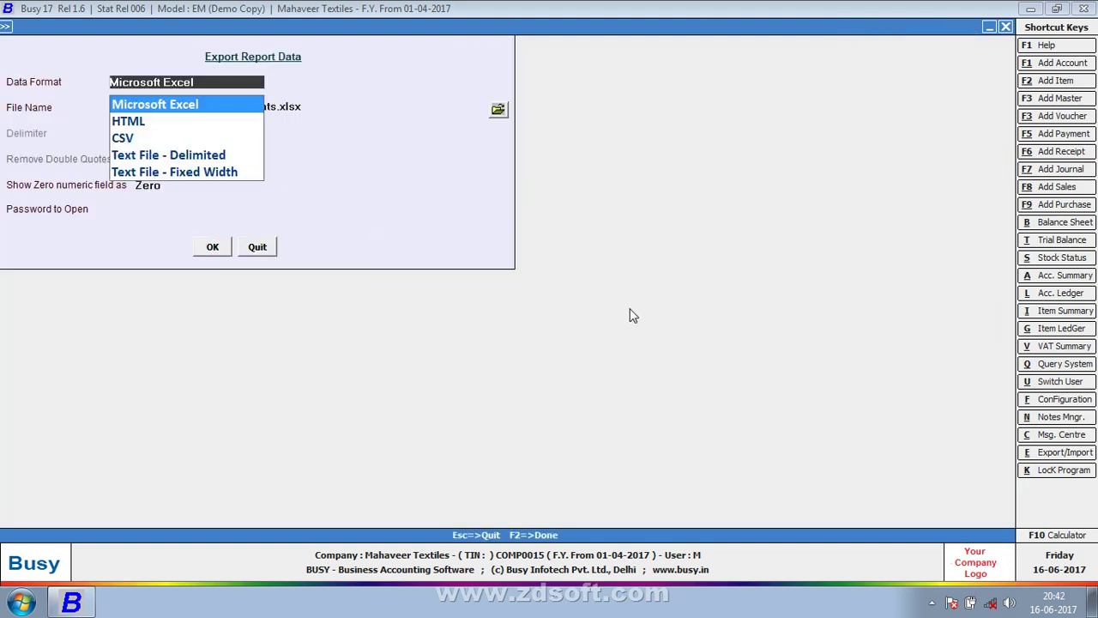
- Copy the export path and open D:\COMP0015\List of Accounts.xlsx from the file browser
left_click(363, 108)
left_click_drag(363, 108, 112, 108)
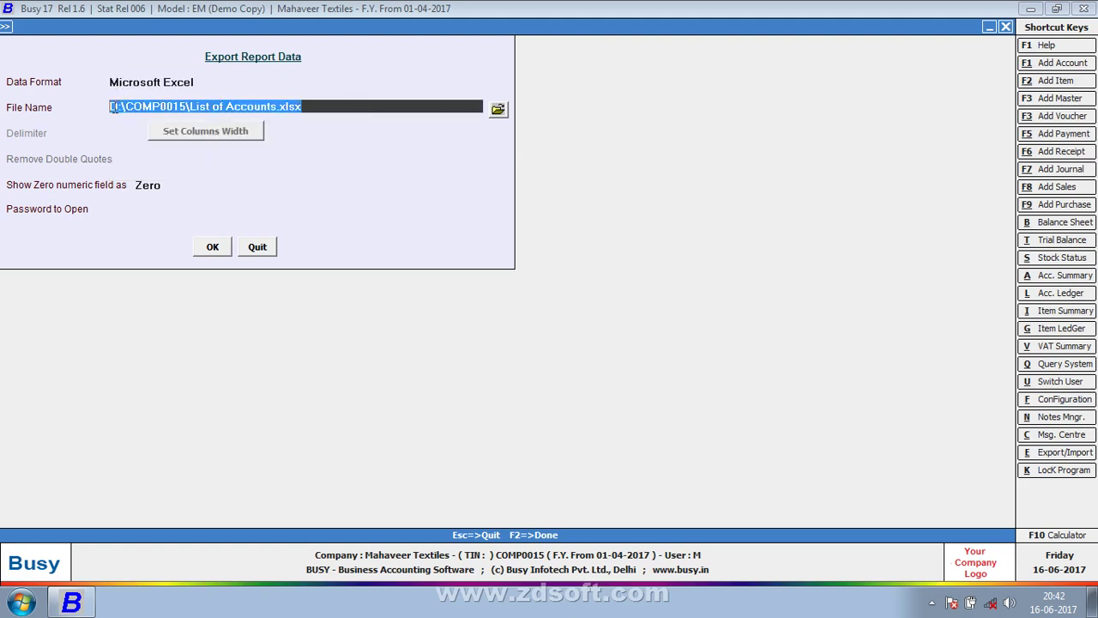
right_click(182, 103)
left_click(207, 155)
key("super+e")
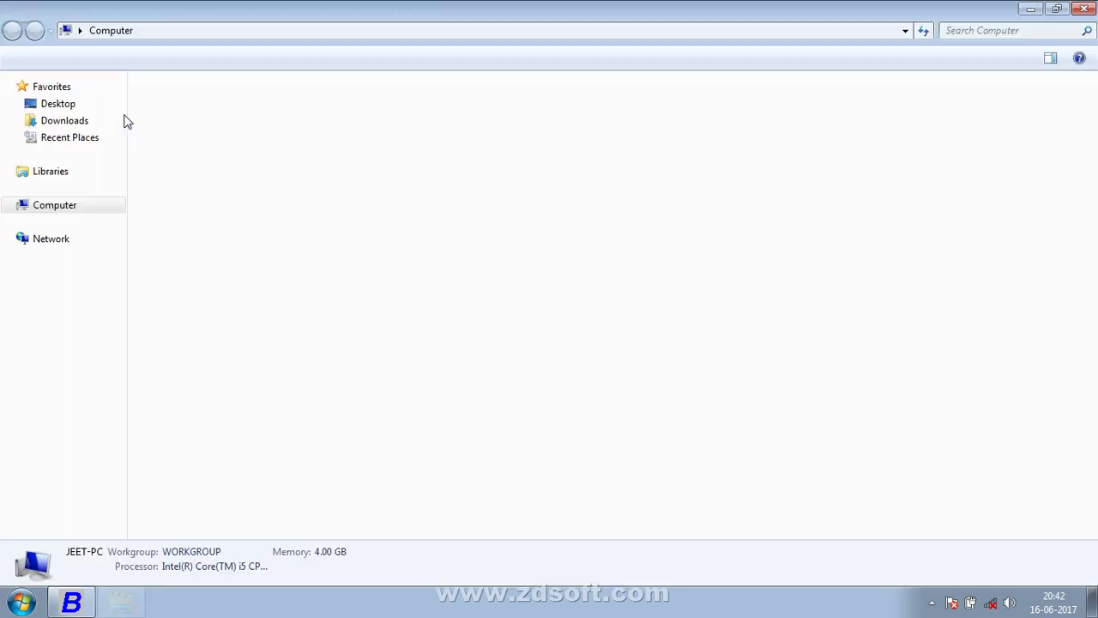
left_click(364, 32)
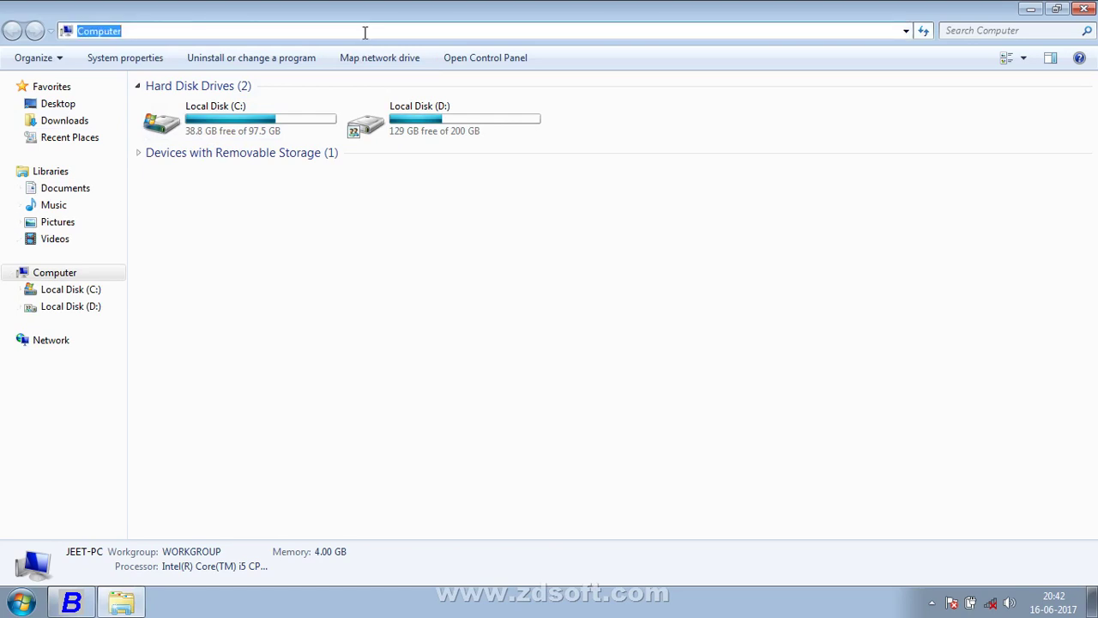
key("ctrl+v")
key("Return")
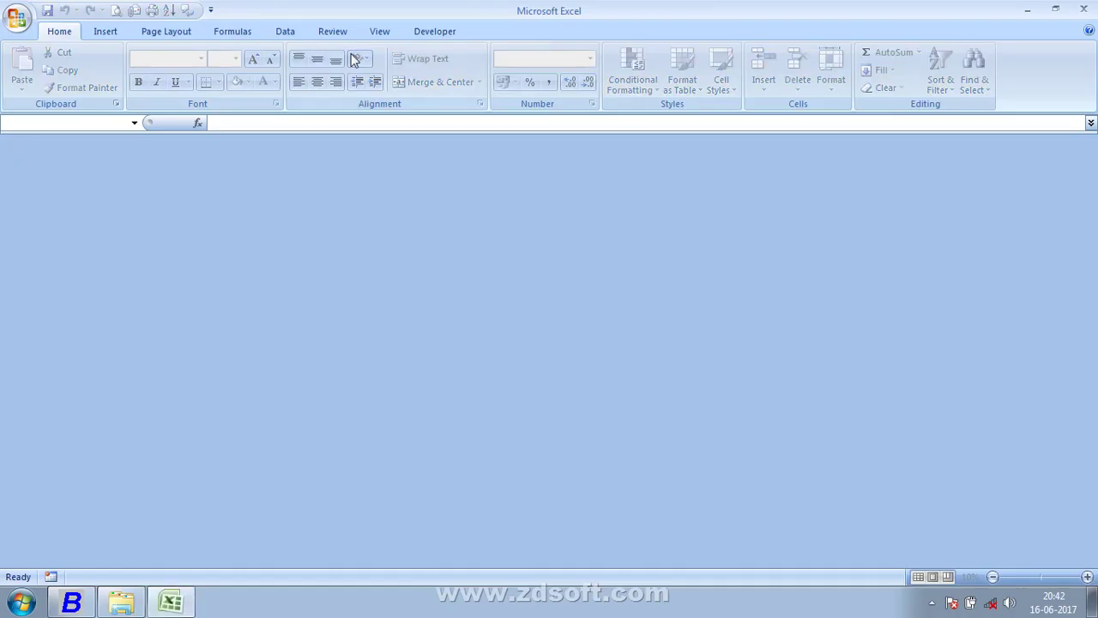
- Apply All Borders to the account table A2:N8 in the exported workbook
left_click(221, 255)
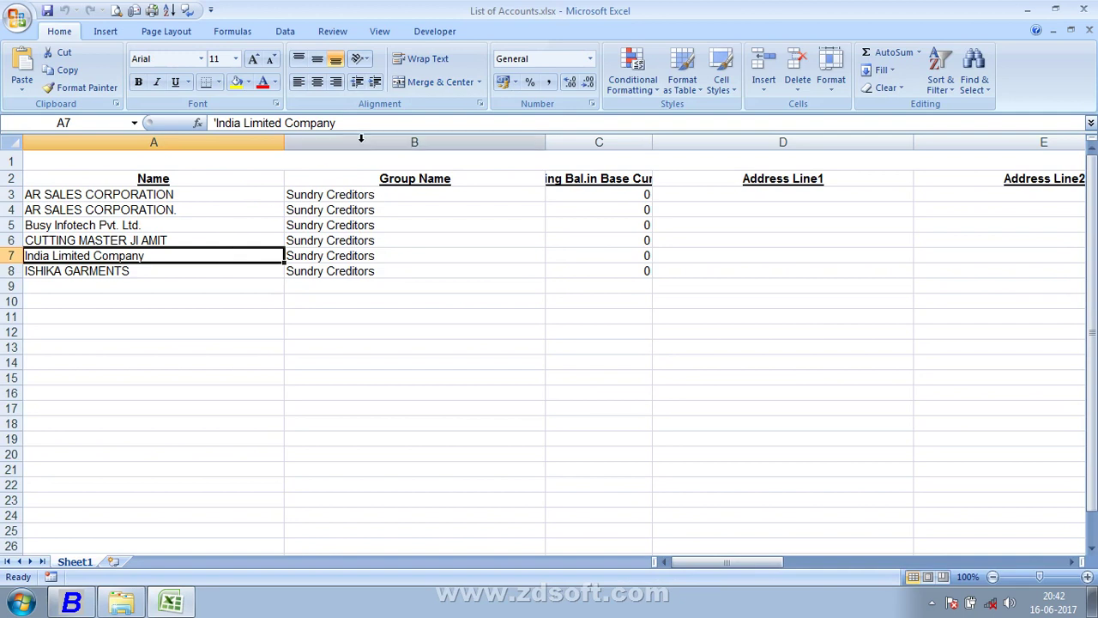
left_click(61, 190)
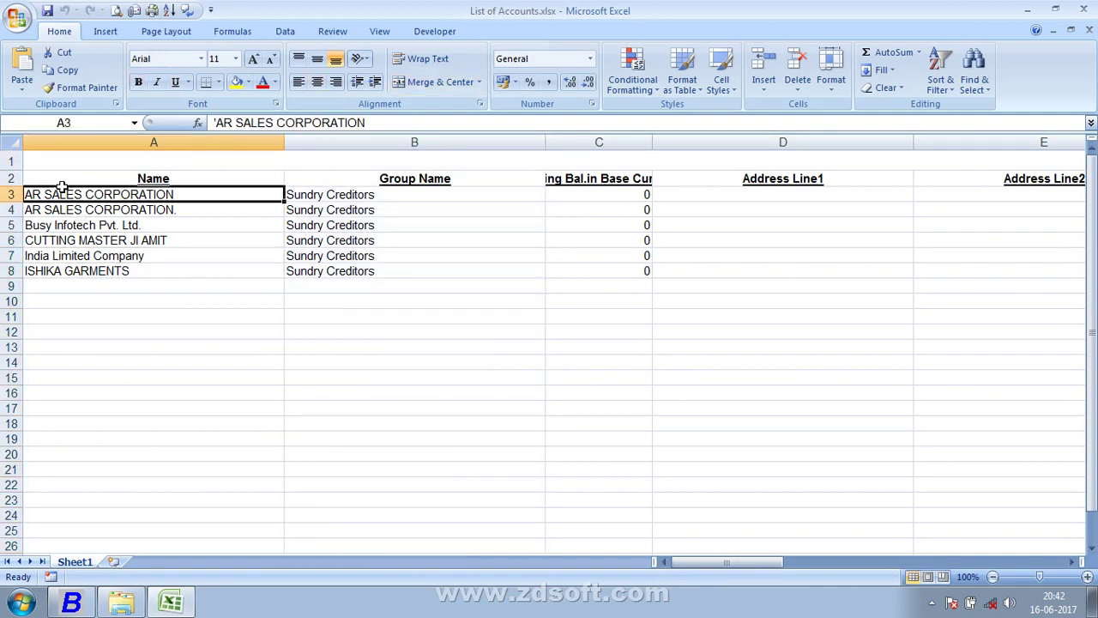
left_click(62, 185)
key("ctrl+shift+Right")
key("ctrl+shift+Down")
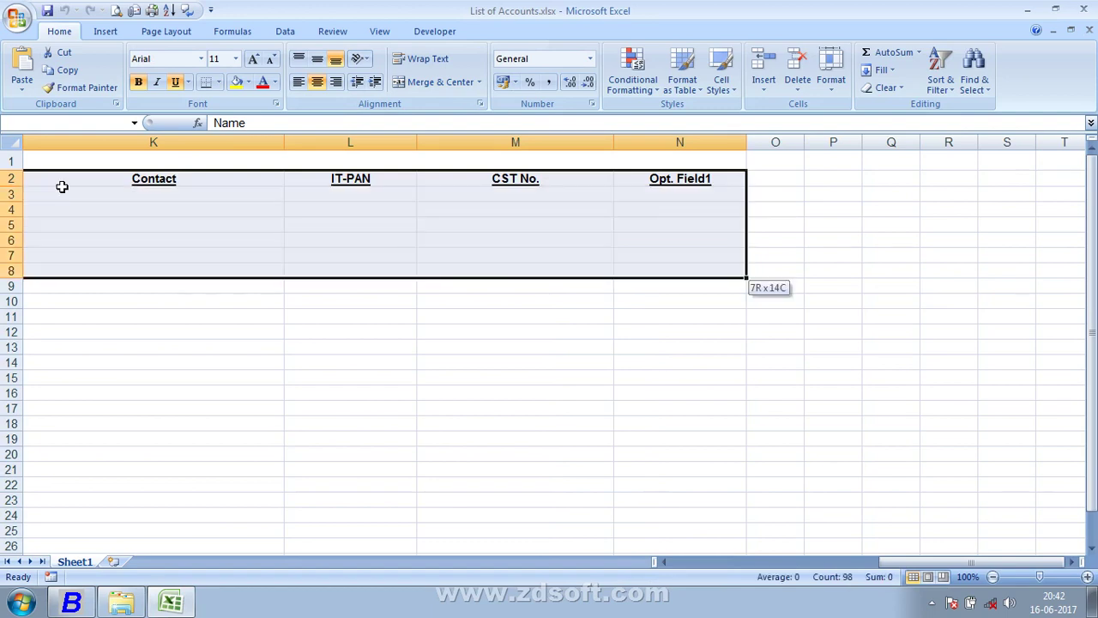
key("alt+h")
key("b")
key("a")
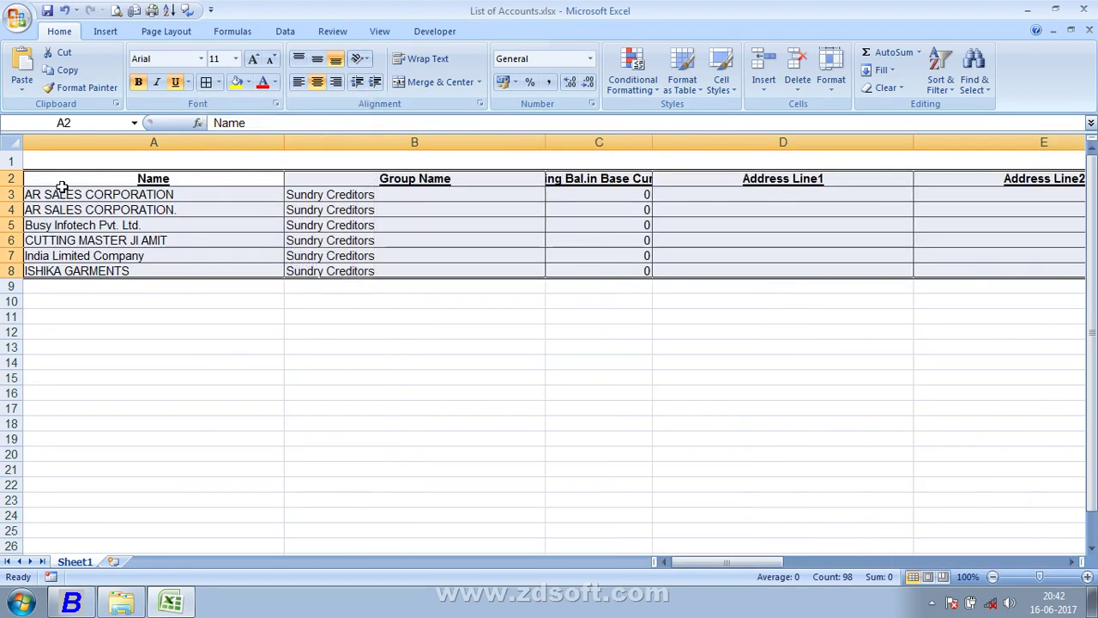
key("ctrl+Home")
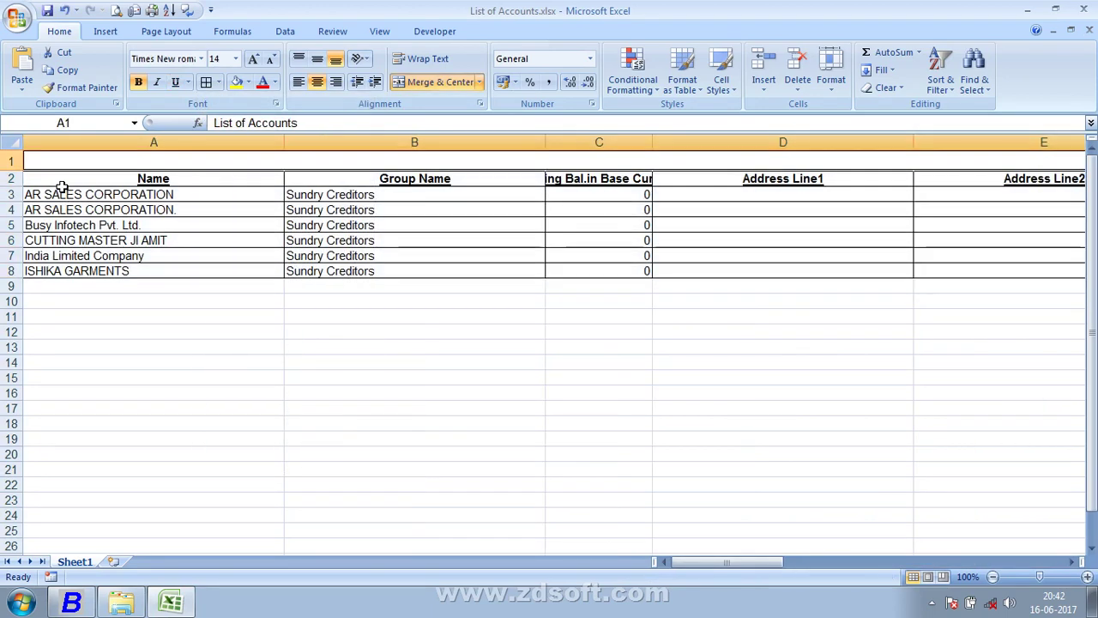
- AutoFit every worksheet column so the full headings show
left_click(12, 142)
left_click_drag(284, 148, 154, 148)
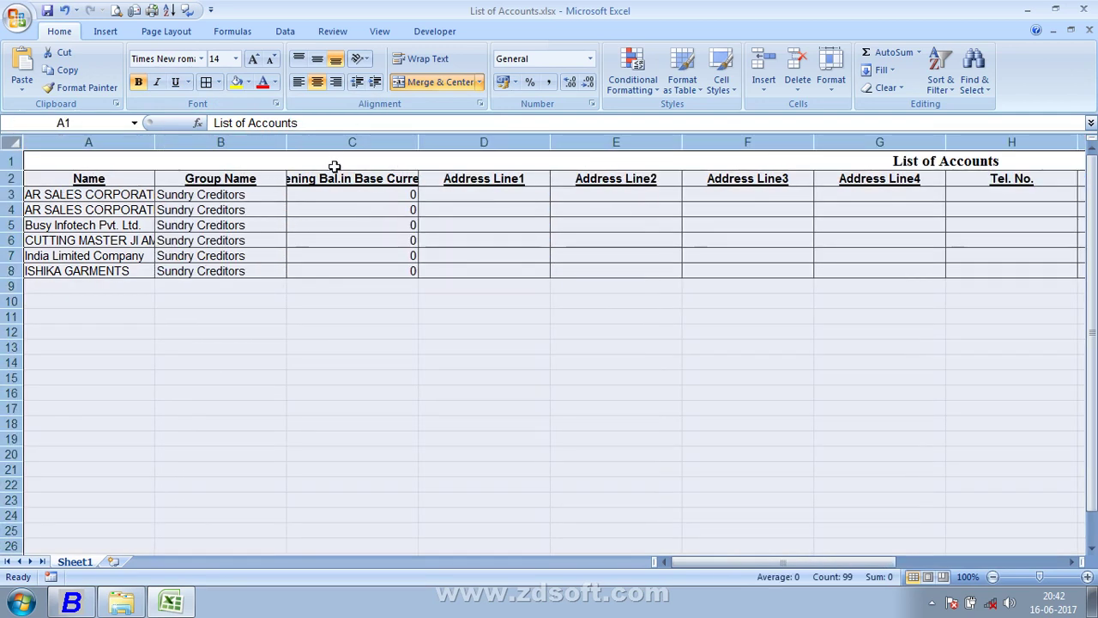
double_click(290, 147)
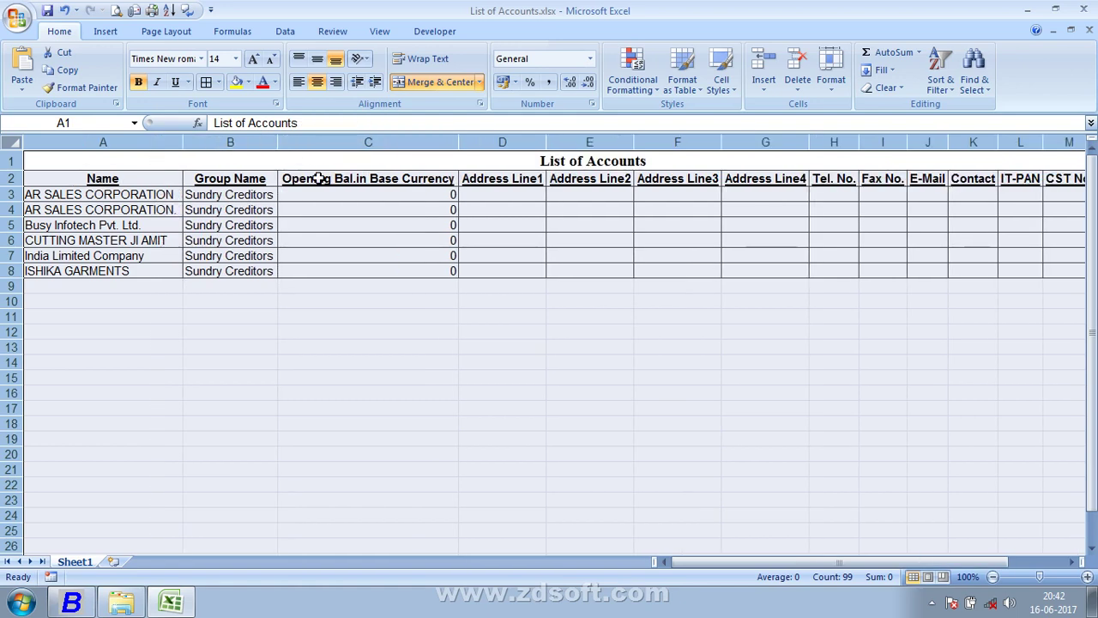
left_click(315, 323)
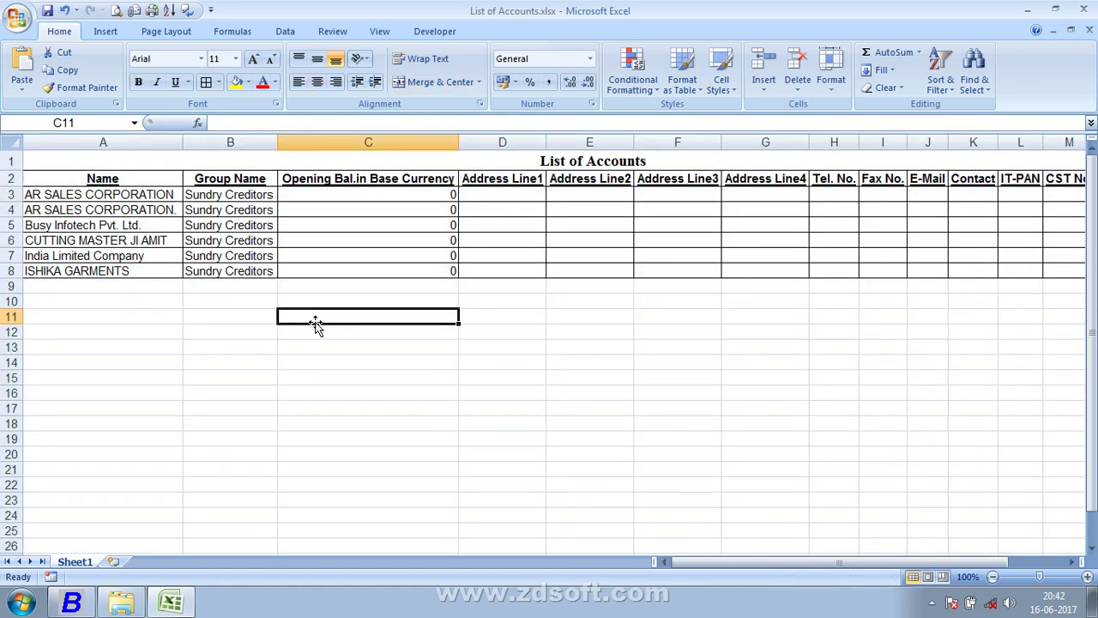
- Switch back to Busy's export screen
key("alt+Tab")
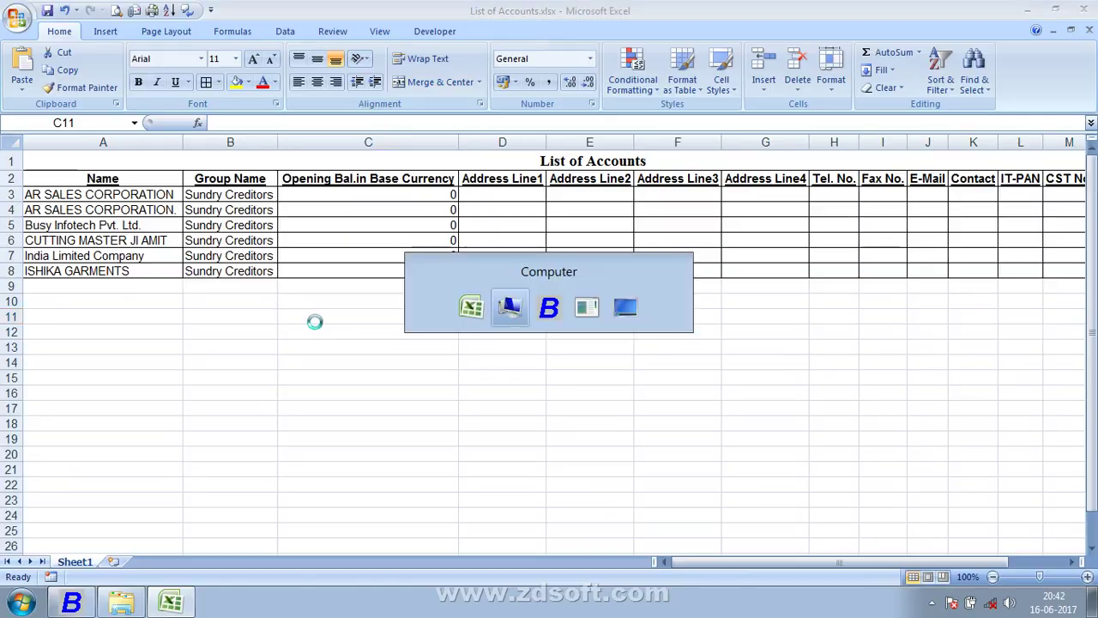
key("alt+Tab")
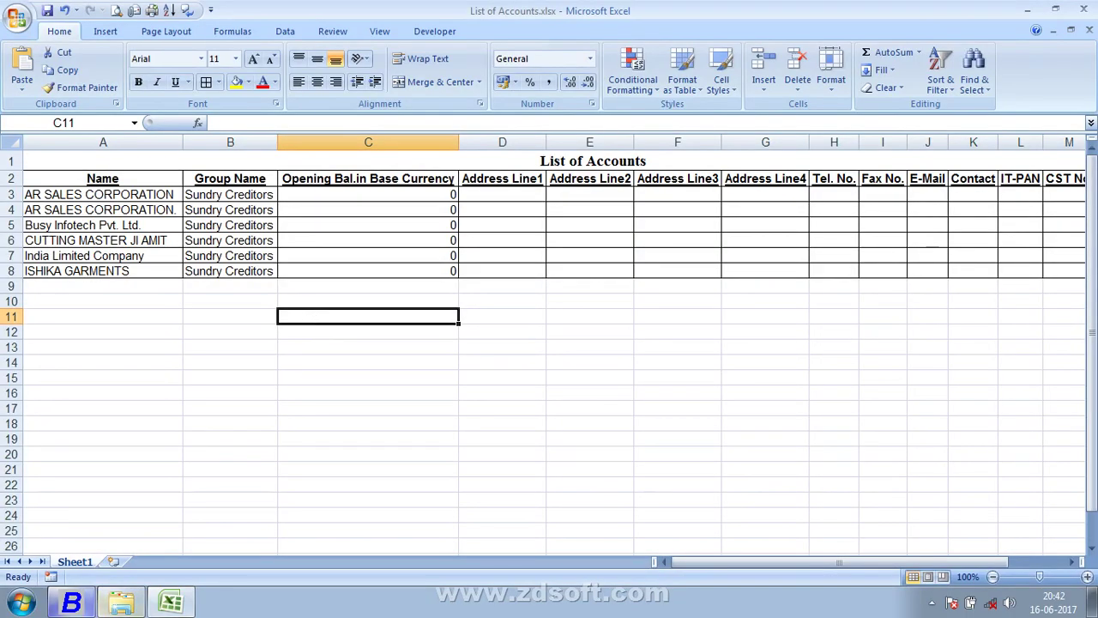
left_click(71, 603)
- Quit the export, close the exported list, and reopen the List of Accounts in Standard Format
key("Escape")
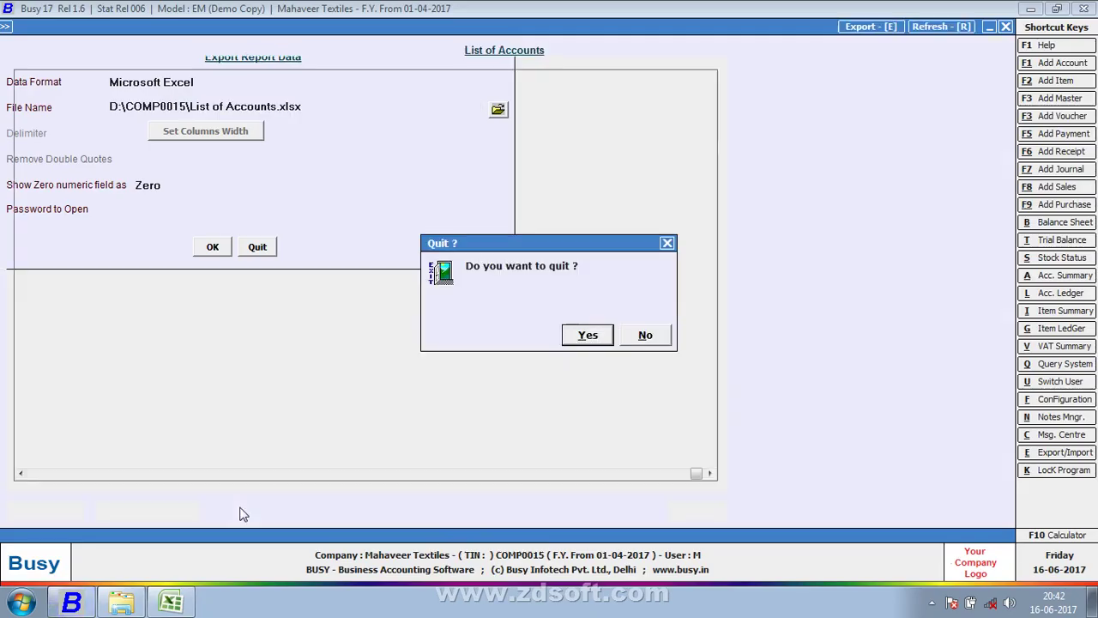
key("Return")
key("Escape")
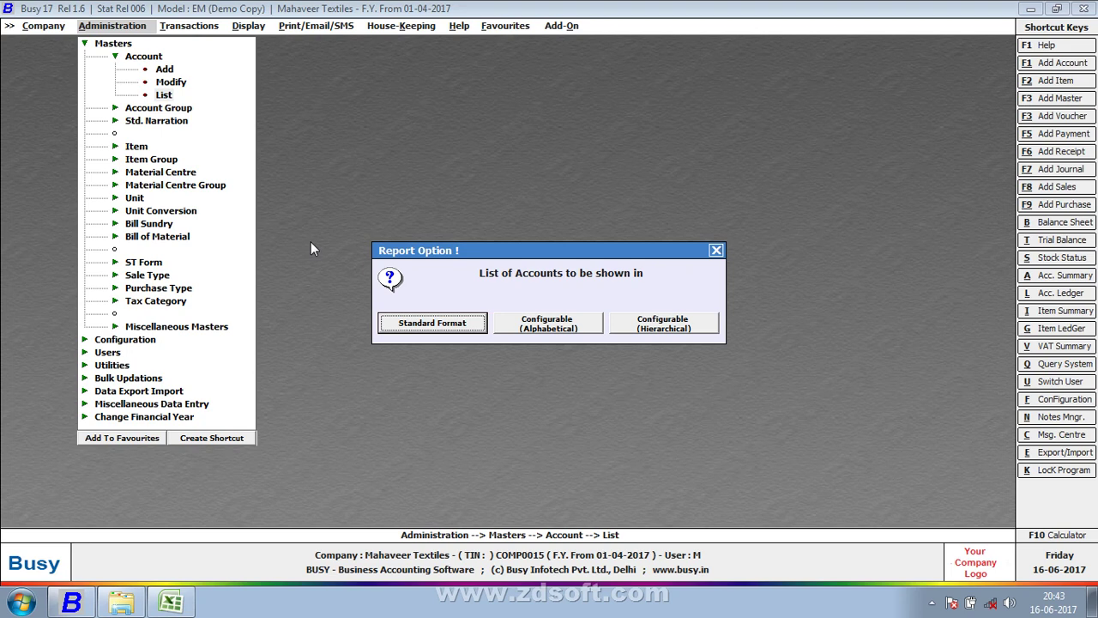
key("Return")
key("Return")
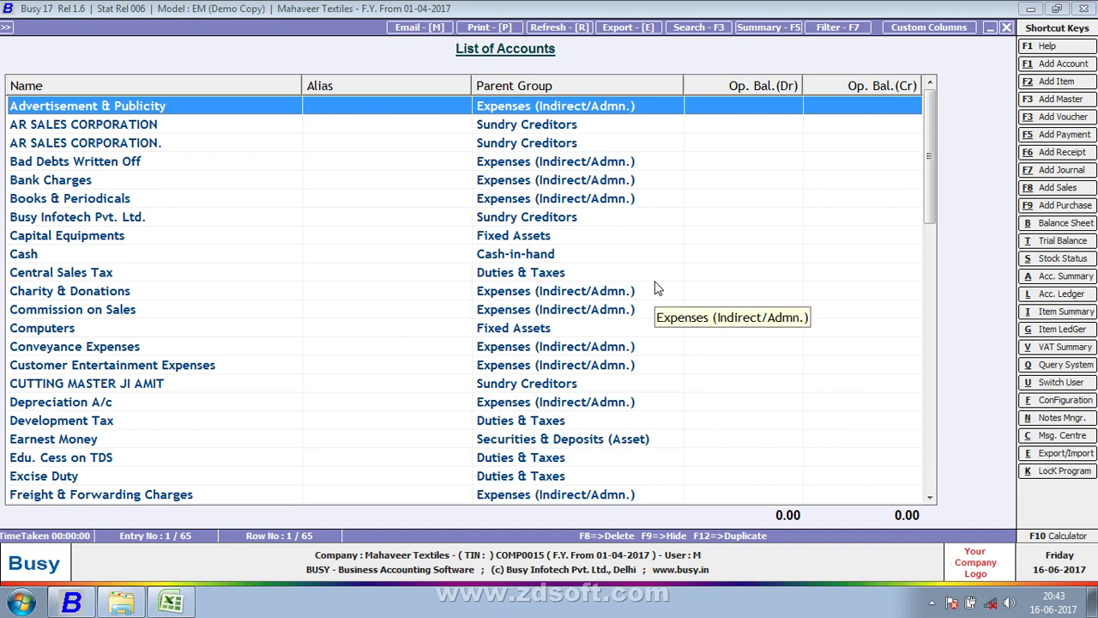
- Preview the List of Accounts printout using Busy's own layout with the STANDARD header
key("alt+p")
key("Return")
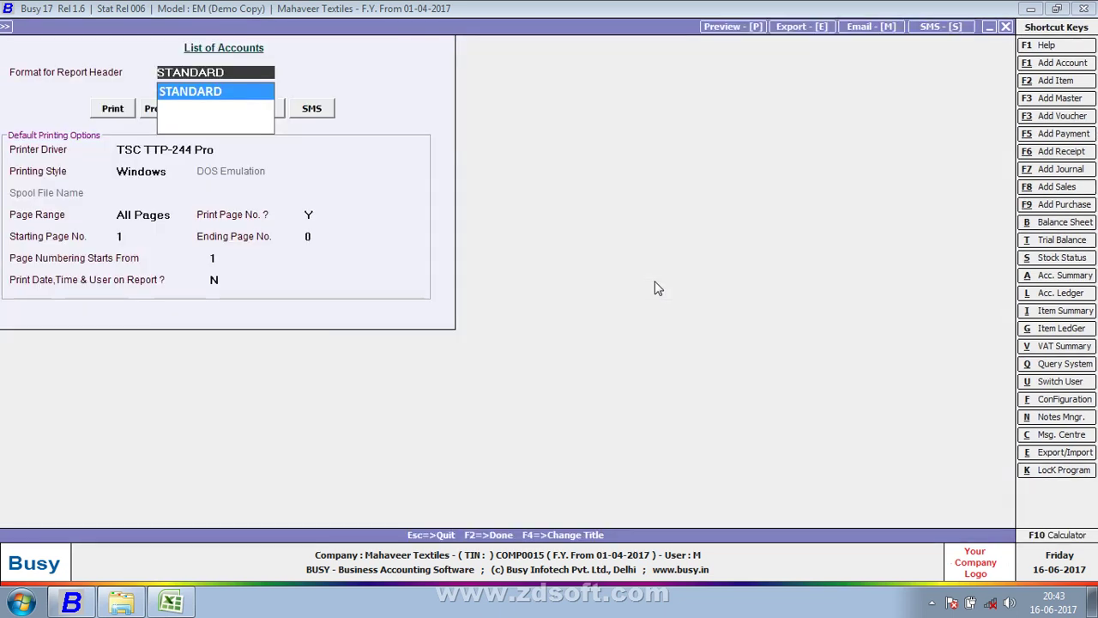
key("Return")
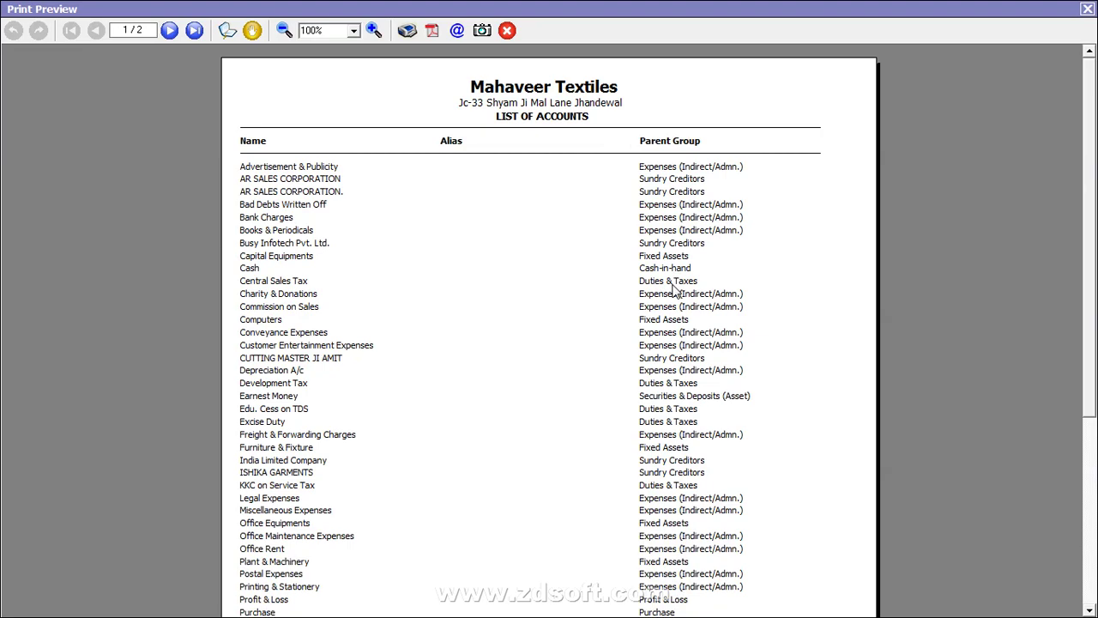
key("Escape")
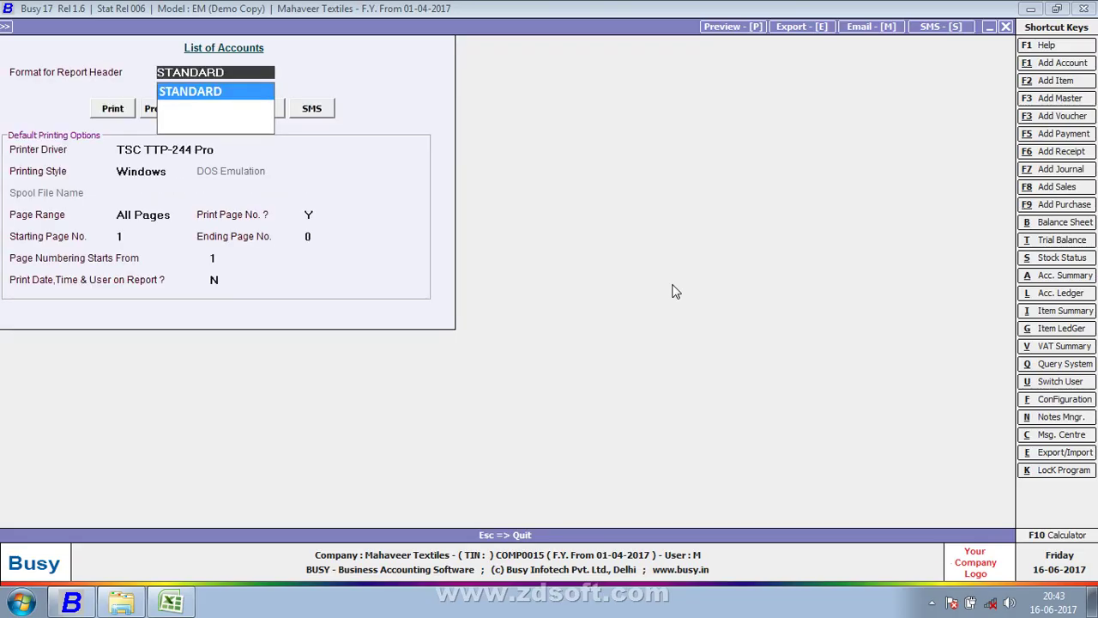
key("Escape")
key("Escape")
- Preview the boxed As It Is From Grid printout, then close the report
key("Right")
key("Return")
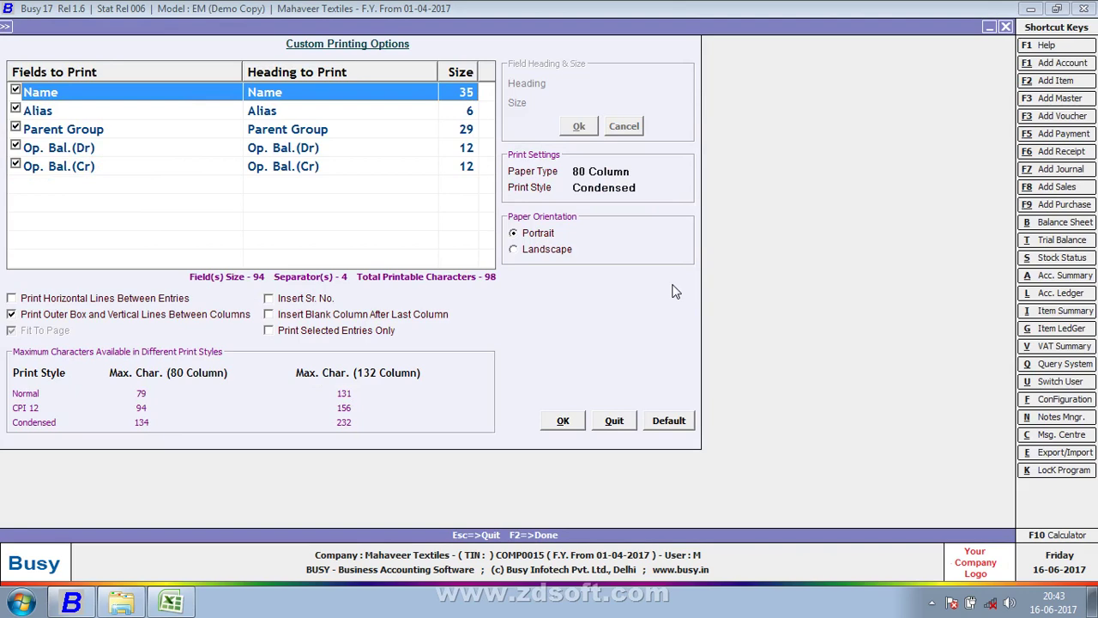
key("F2")
key("Return")
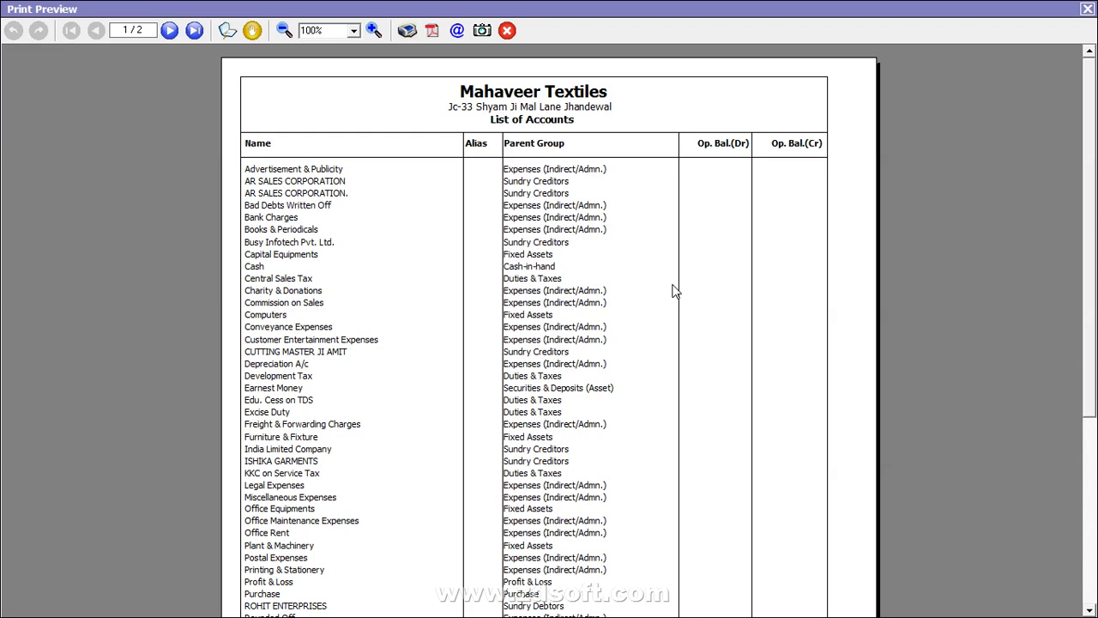
key("Escape")
key("Escape")
key("Escape")
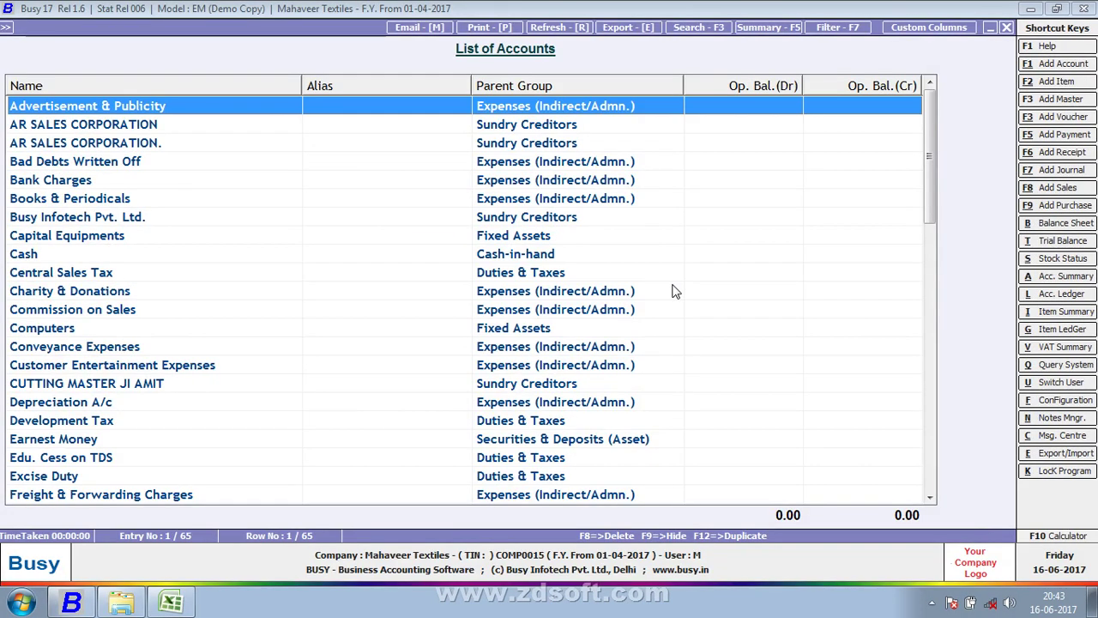
key("Escape")
key("Escape")
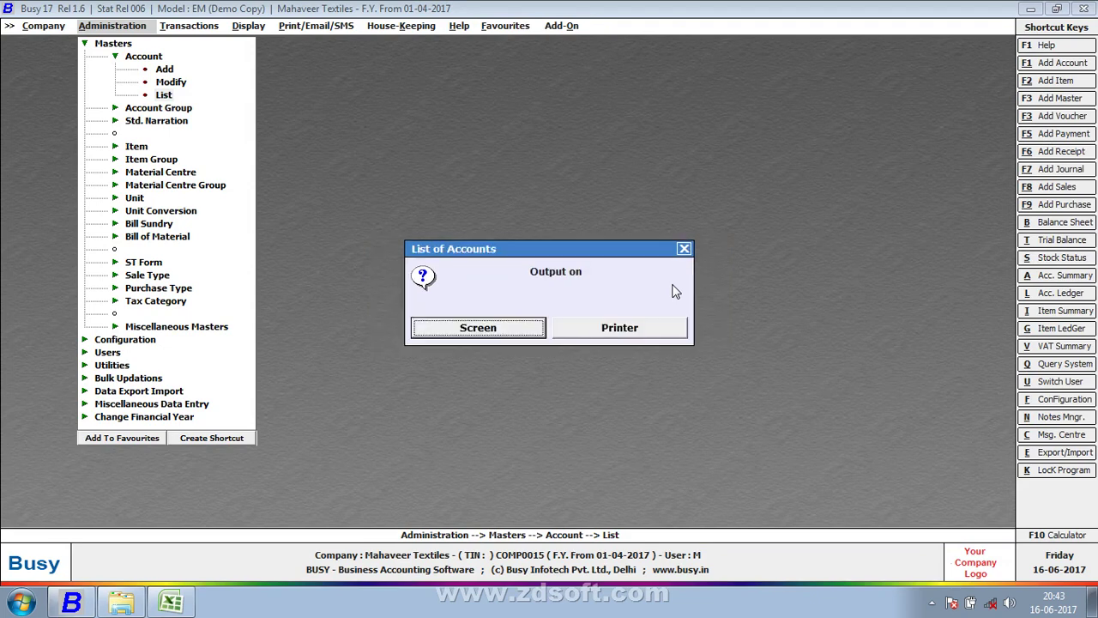
key("Escape")
key("Escape")
key("Escape")
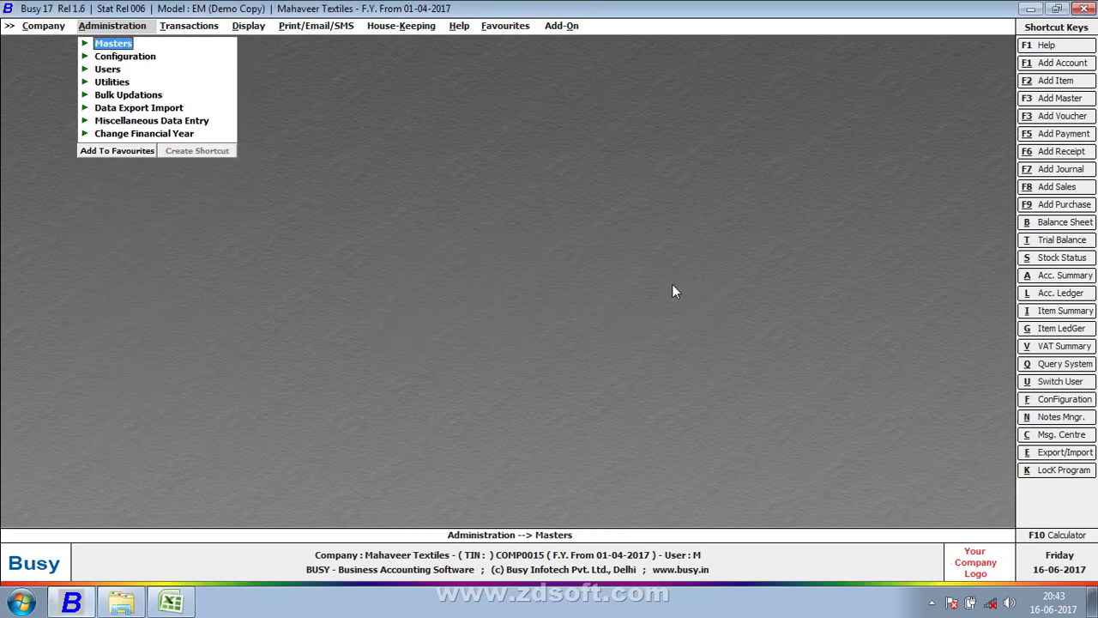
- Minimise Busy to the desktop and open Screen Recorder from the notification area
key("super+d")
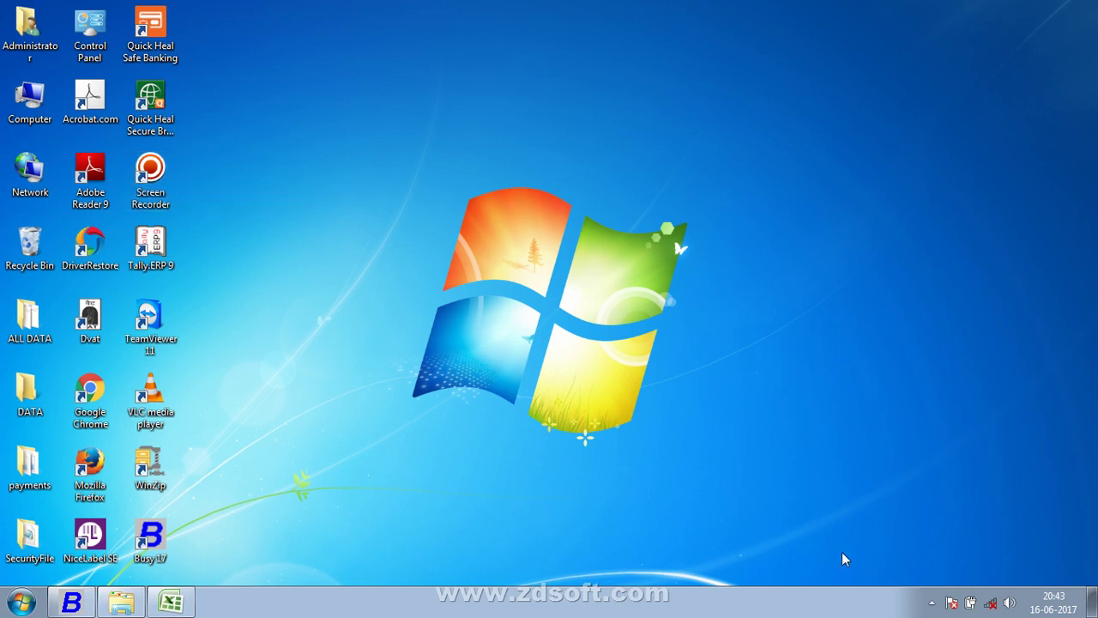
left_click(928, 608)
left_click(955, 534)
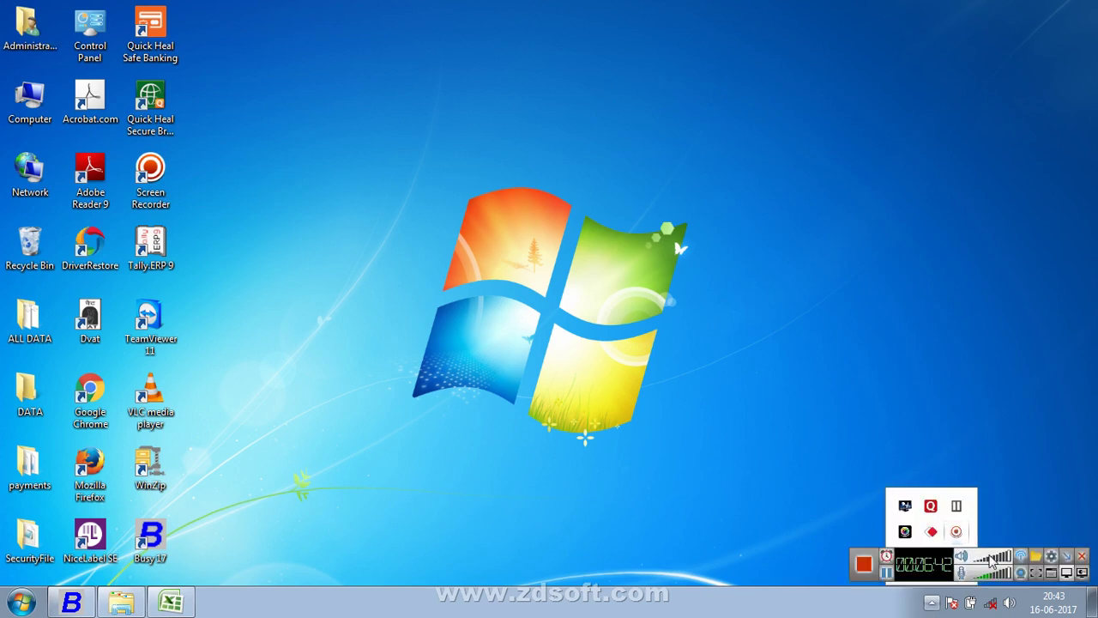